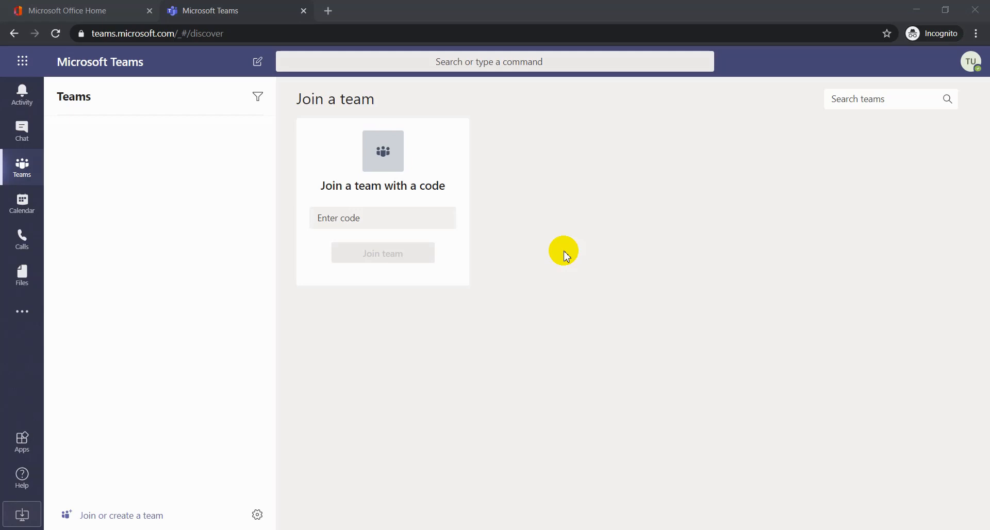
Go to the chats, search for the colleague by username and open the private conversation with them
{"action": "left_click", "coordinate": [27, 137]}
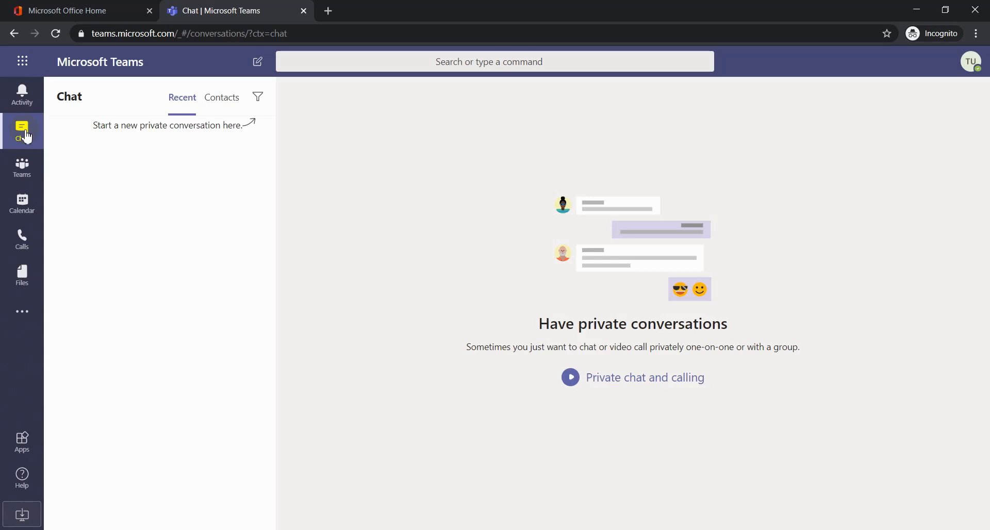
{"action": "left_click", "coordinate": [445, 59]}
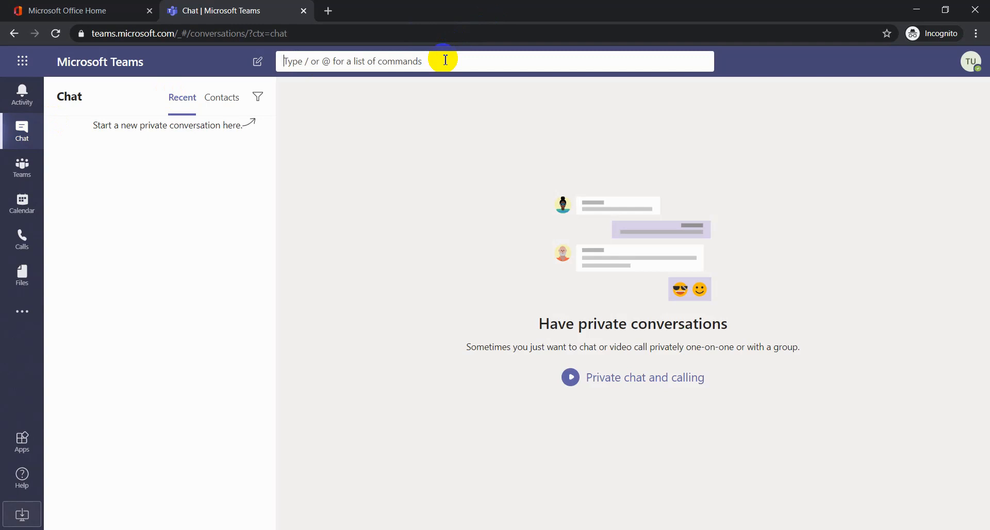
{"action": "type", "text": "mosharr"}
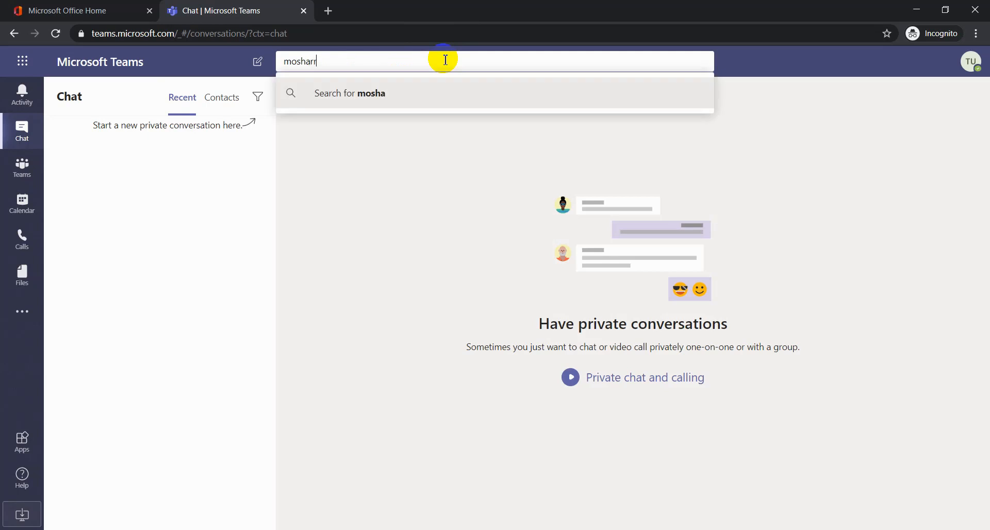
{"action": "type", "text": "ofit"}
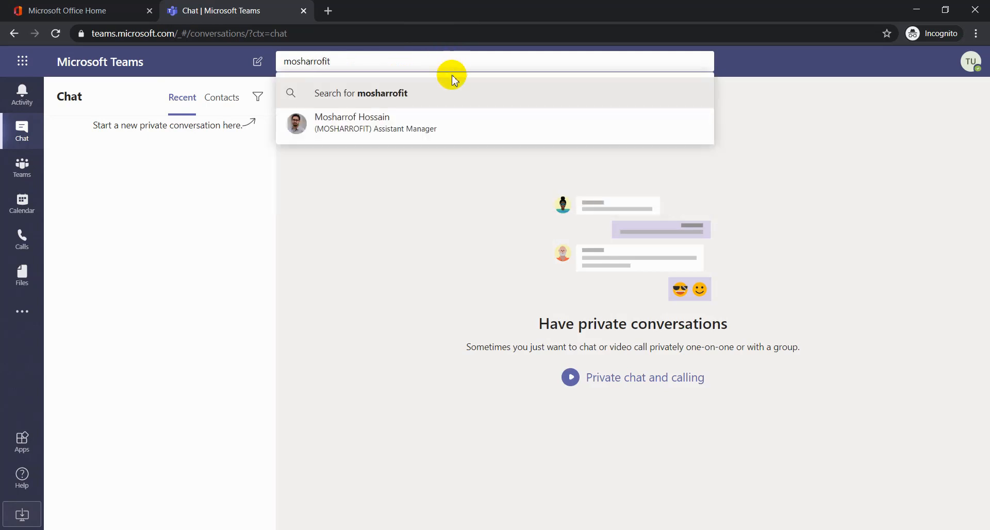
{"action": "left_click", "coordinate": [356, 122]}
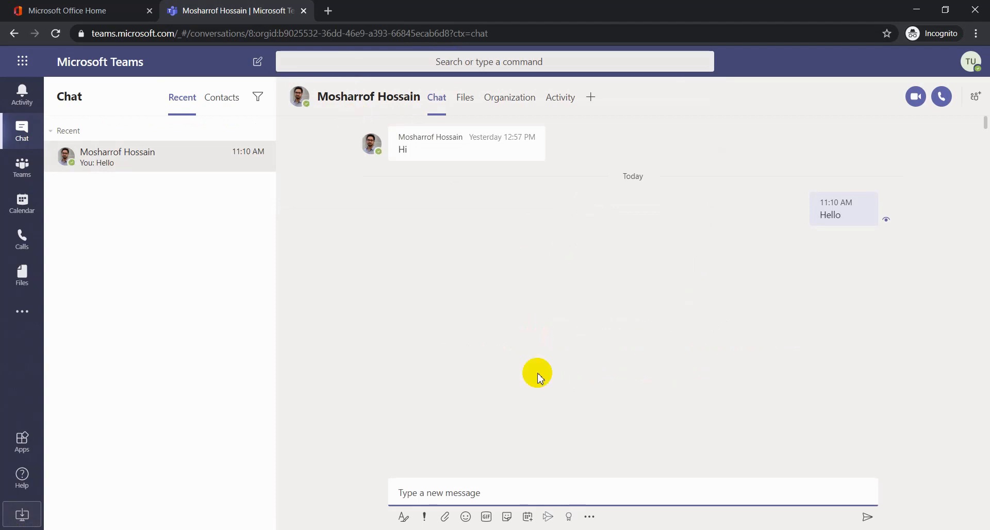
Send the message "Hi" to the colleague and dismiss the notification pop-up
{"action": "left_click", "coordinate": [457, 489]}
{"action": "type", "text": "Hi"}
{"action": "key", "text": "Return"}
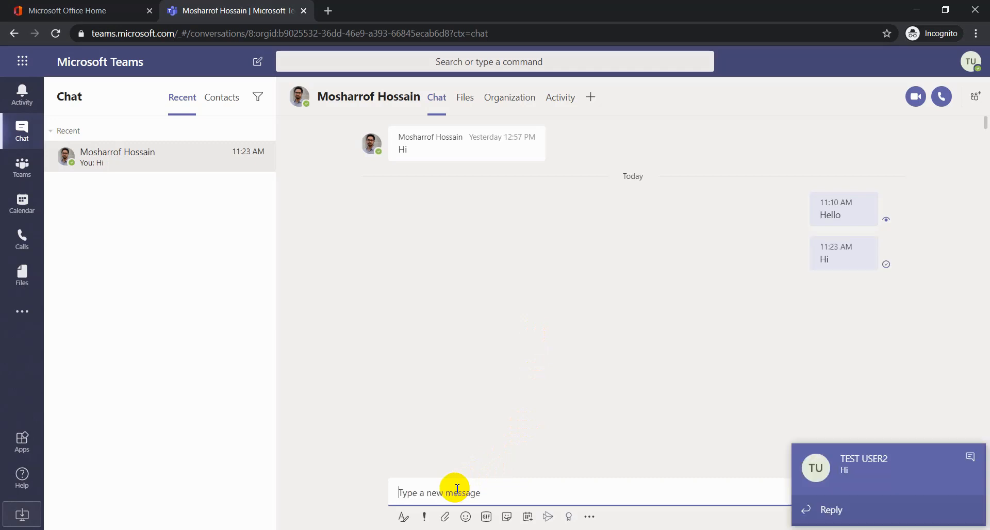
{"action": "left_click", "coordinate": [978, 456]}
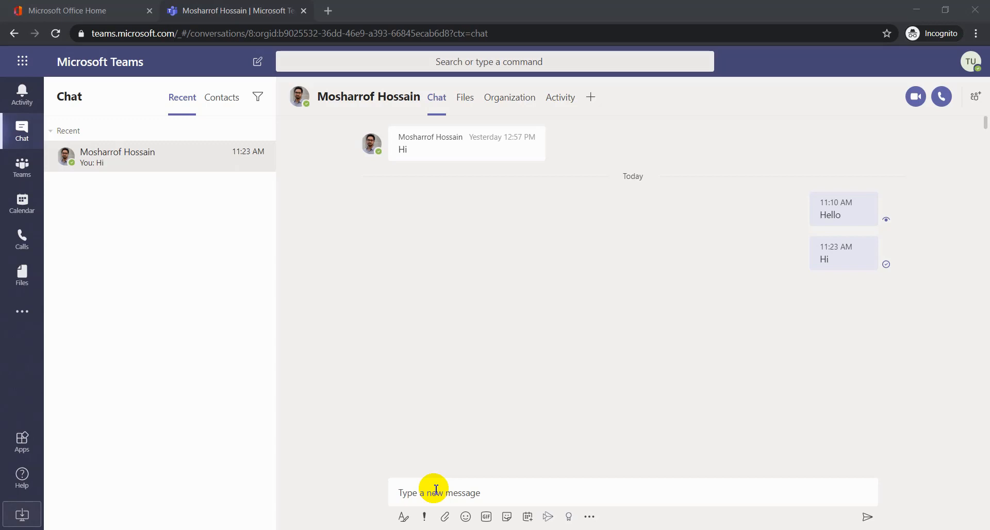
Expand the message composer to its formatting view and write "This is test text."
{"action": "left_click", "coordinate": [404, 516]}
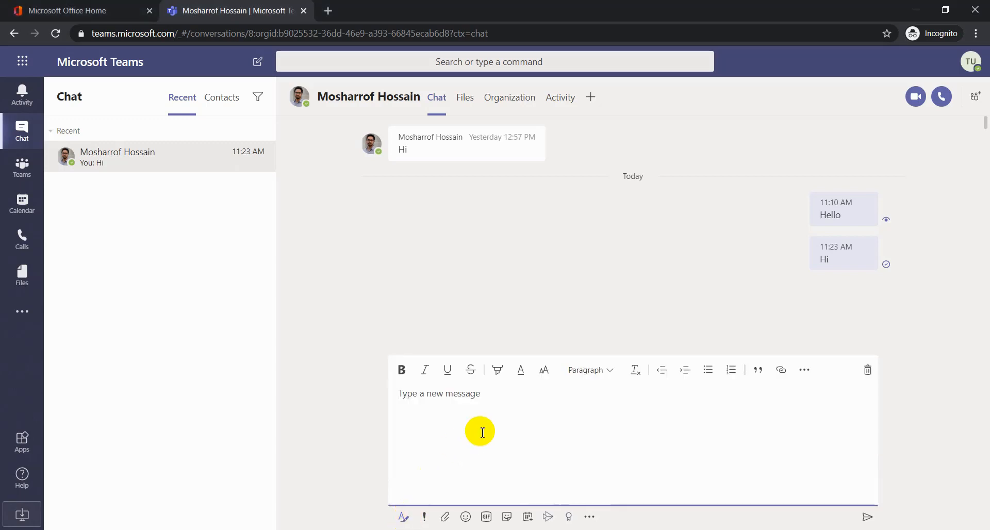
{"action": "type", "text": "This is "}
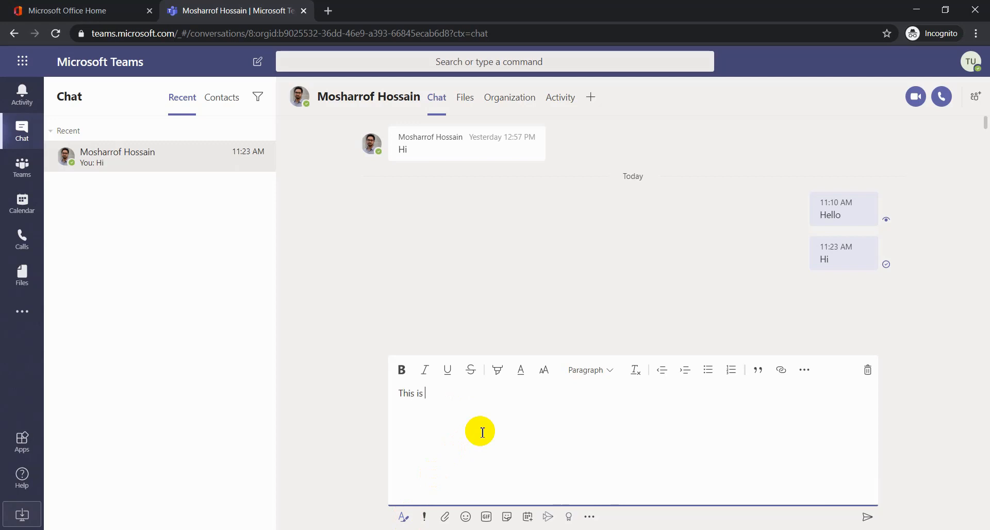
{"action": "type", "text": "test text."}
Make the whole draft sentence bold, italic and underlined, and give it a gold highlight
{"action": "left_click_drag", "start_coordinate": [462, 393], "coordinate": [397, 398]}
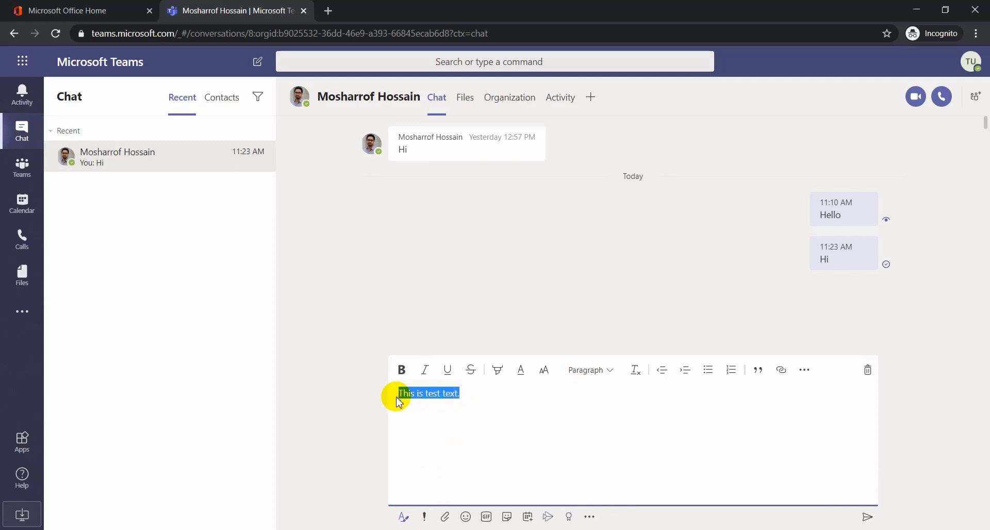
{"action": "left_click", "coordinate": [400, 371]}
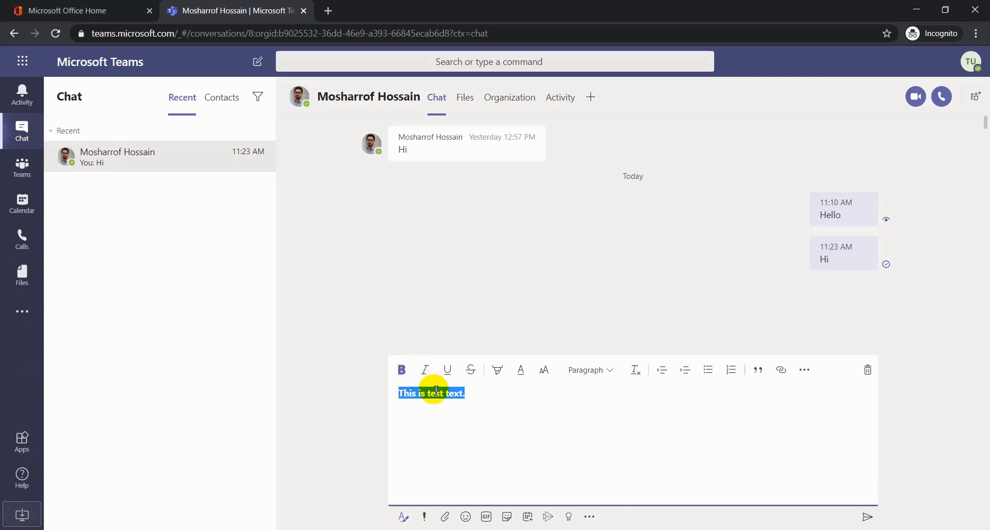
{"action": "left_click", "coordinate": [425, 370]}
{"action": "left_click", "coordinate": [448, 375]}
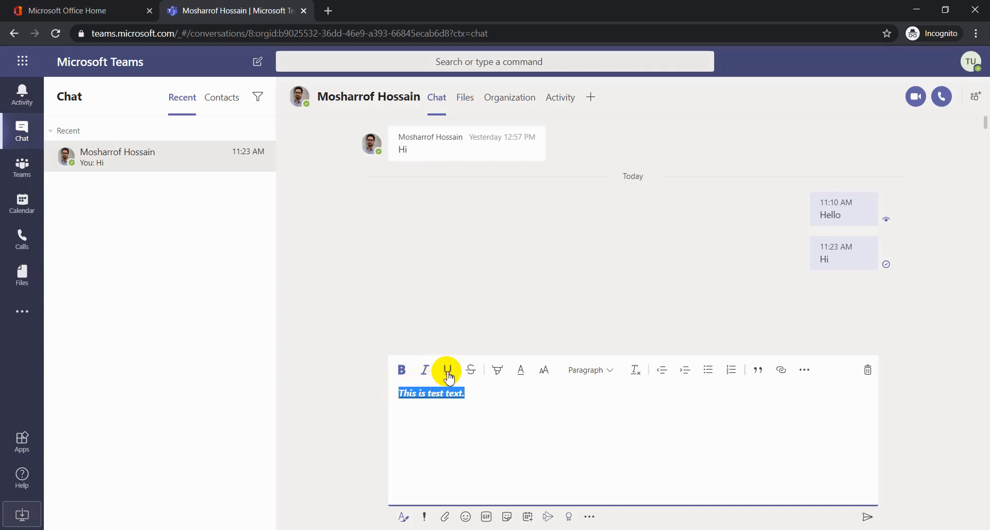
{"action": "left_click", "coordinate": [503, 378]}
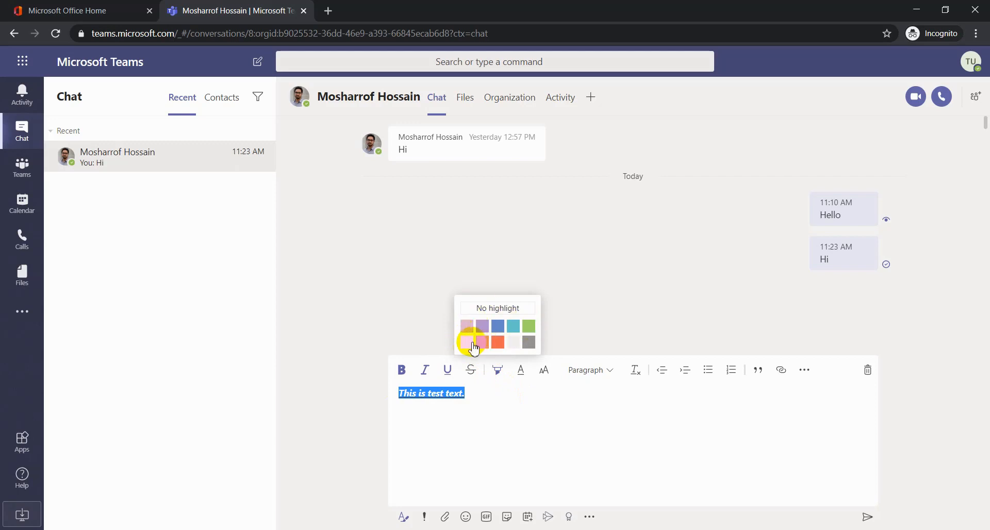
{"action": "left_click", "coordinate": [468, 342]}
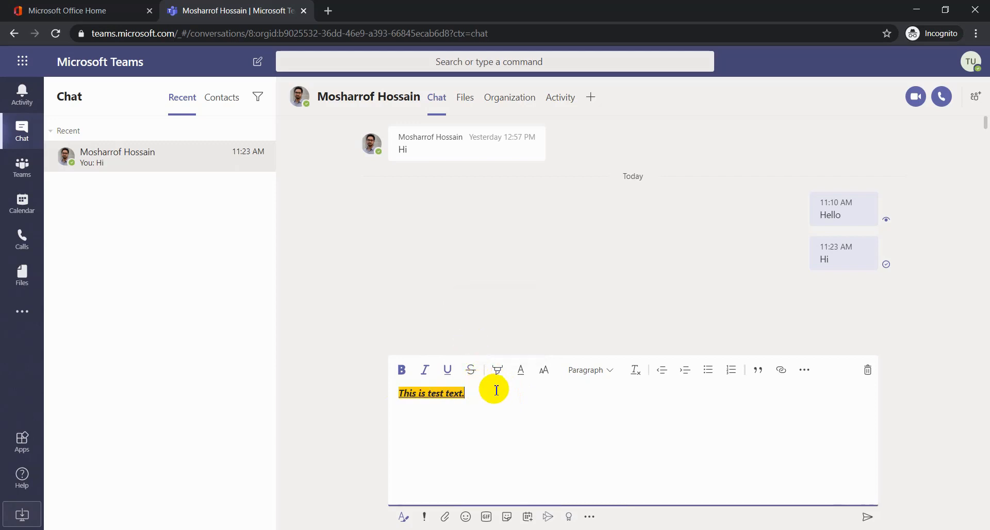
Examine the draft's font colour, font size, paragraph style and additional insert options without applying any
{"action": "left_click", "coordinate": [522, 371]}
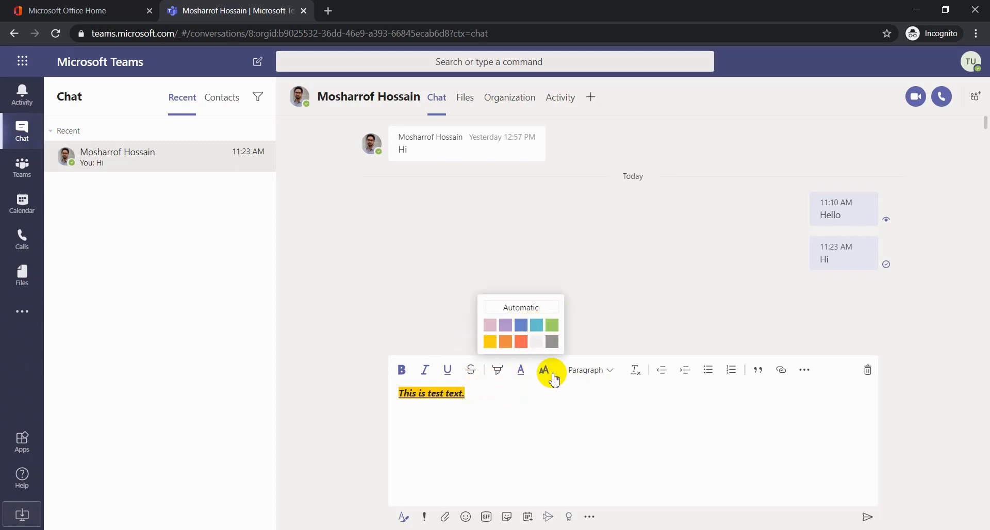
{"action": "left_click", "coordinate": [546, 374]}
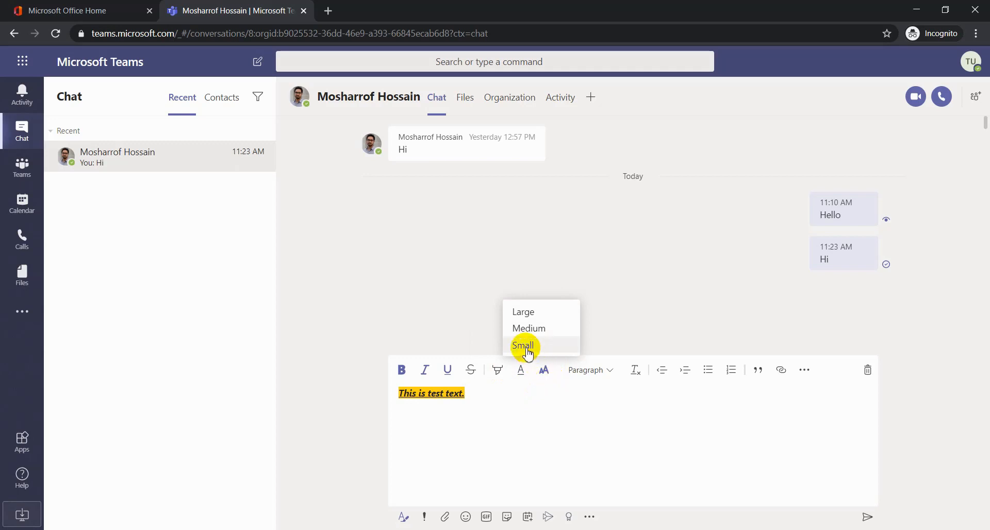
{"action": "left_click", "coordinate": [552, 429]}
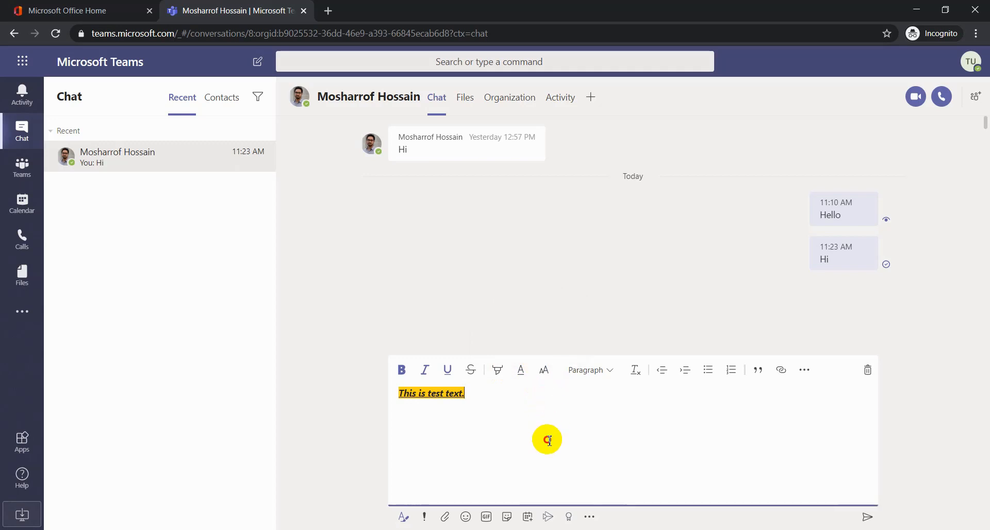
{"action": "left_click", "coordinate": [608, 374]}
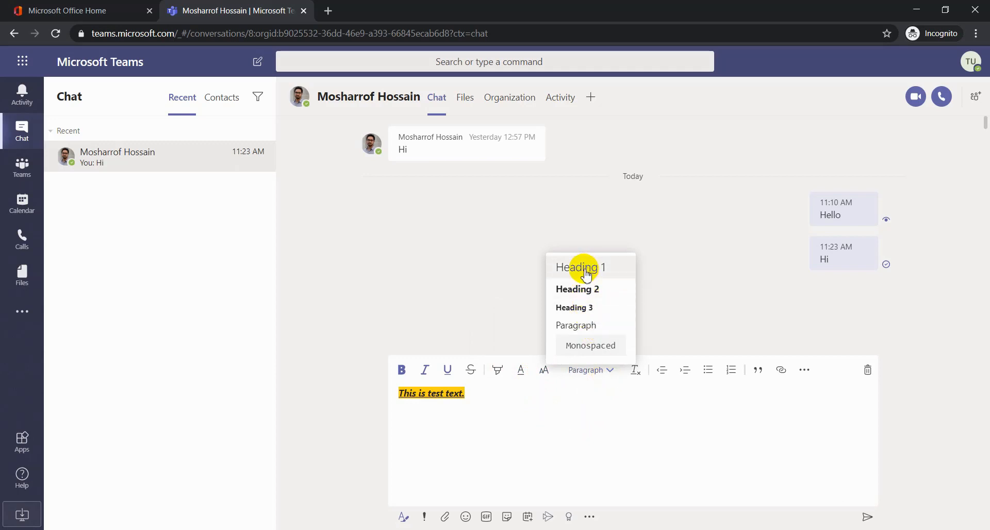
{"action": "left_click", "coordinate": [642, 422]}
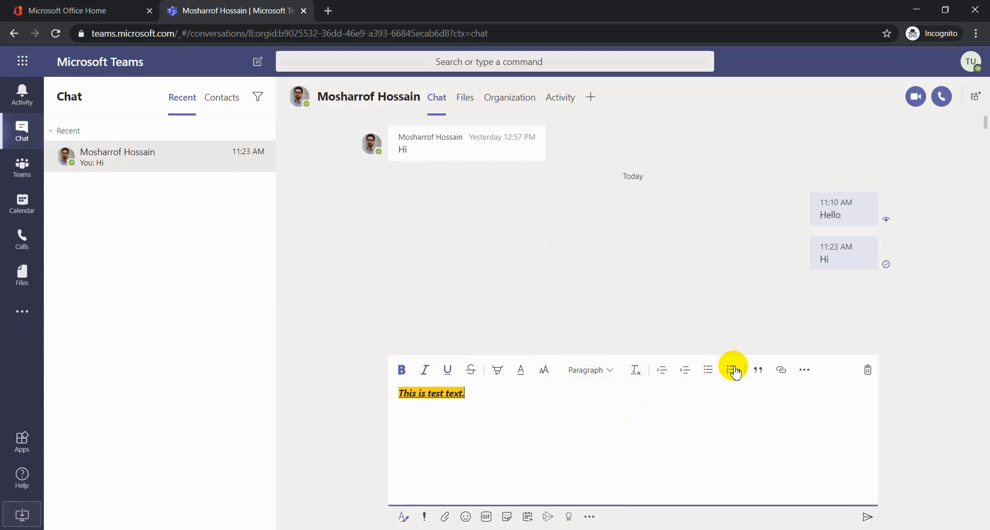
{"action": "left_click", "coordinate": [807, 373]}
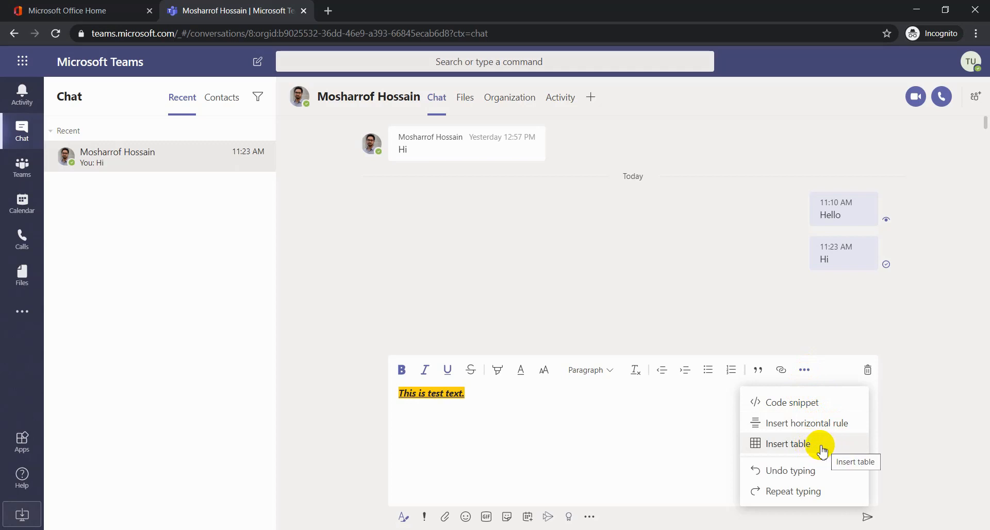
{"action": "left_click", "coordinate": [695, 442]}
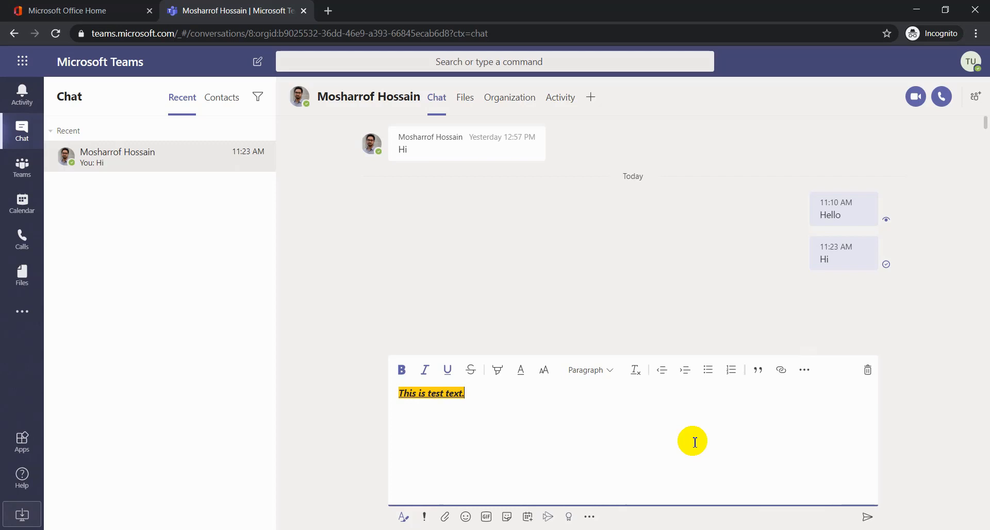
Examine the message's delivery priorities, attachment sources, emojis, GIFs, stickers, praise badges and available messaging apps without choosing any
{"action": "left_click", "coordinate": [424, 518]}
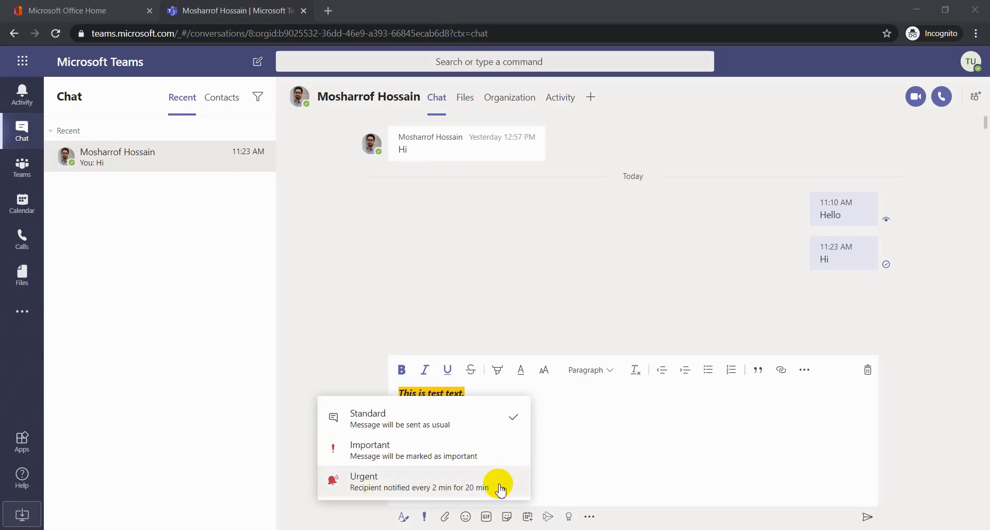
{"action": "left_click", "coordinate": [445, 517]}
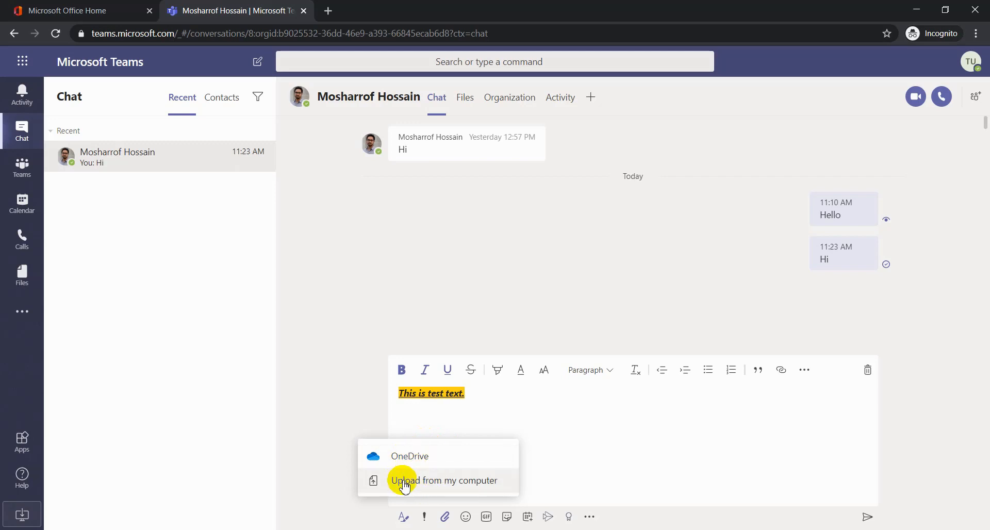
{"action": "left_click", "coordinate": [466, 517]}
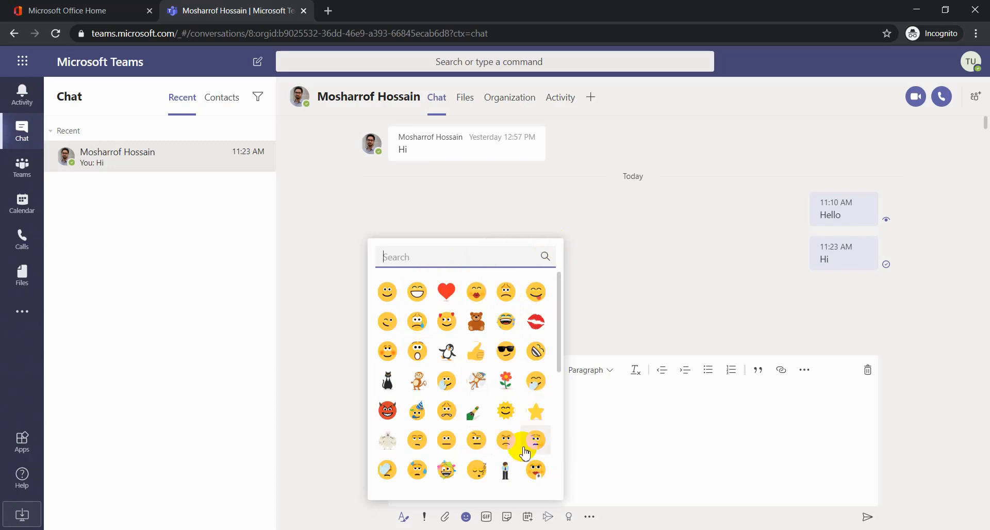
{"action": "left_click", "coordinate": [487, 518]}
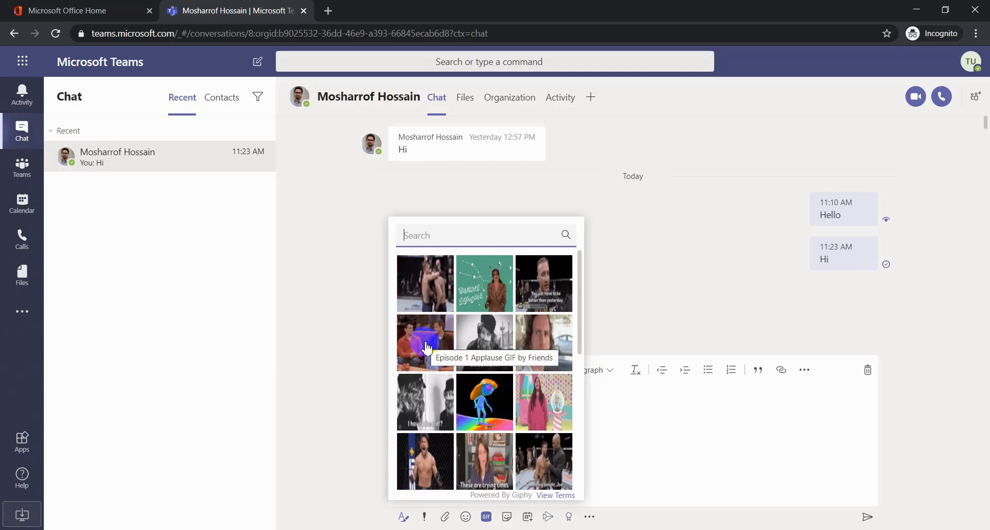
{"action": "left_click", "coordinate": [507, 517]}
{"action": "left_click", "coordinate": [508, 521]}
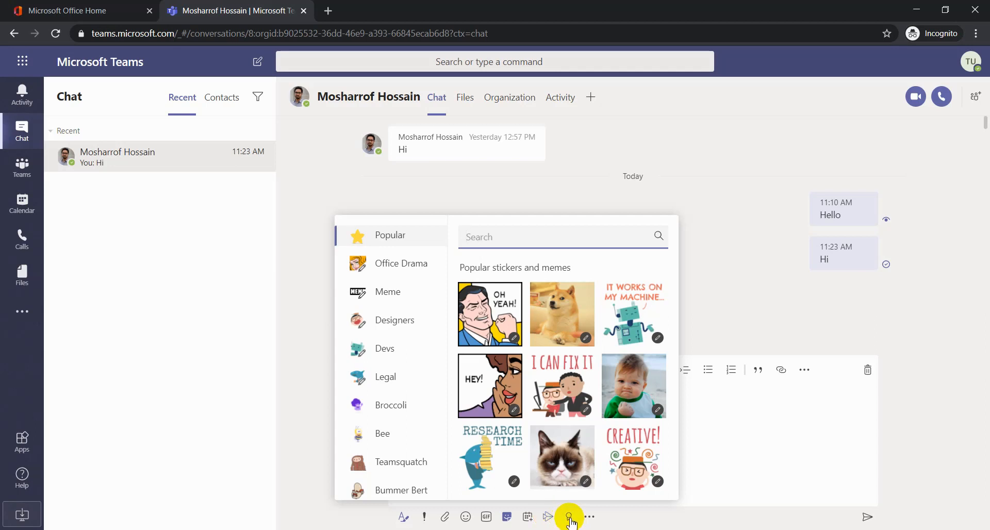
{"action": "left_click", "coordinate": [570, 518]}
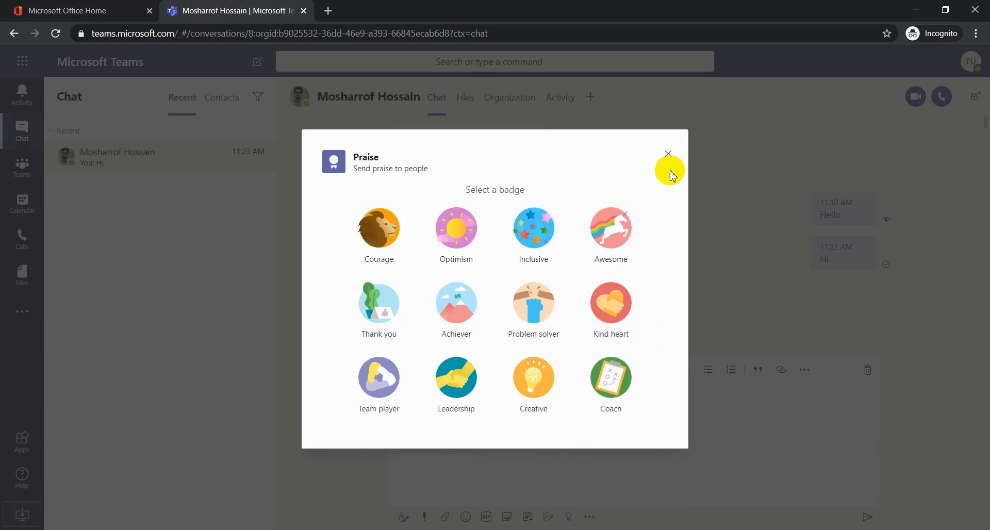
{"action": "left_click", "coordinate": [668, 155]}
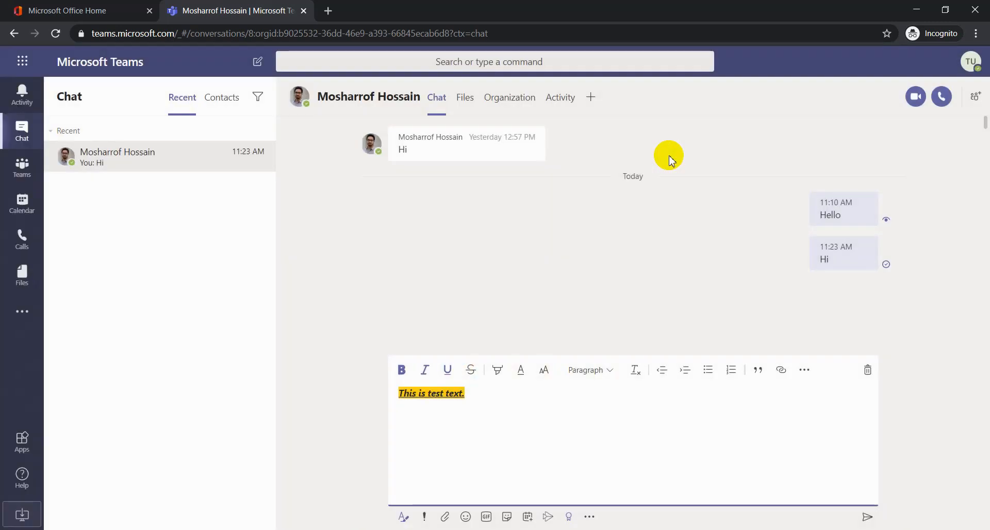
{"action": "left_click", "coordinate": [590, 518]}
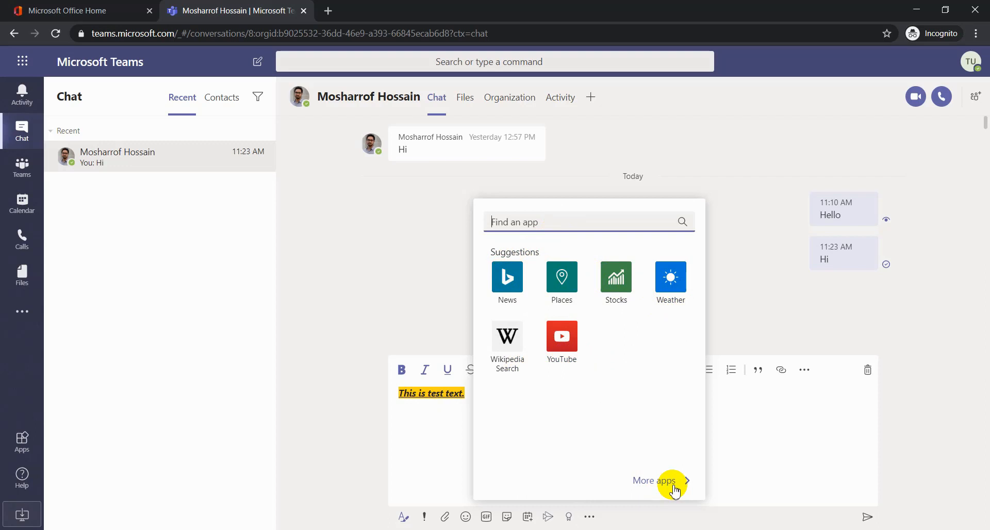
{"action": "left_click", "coordinate": [767, 186]}
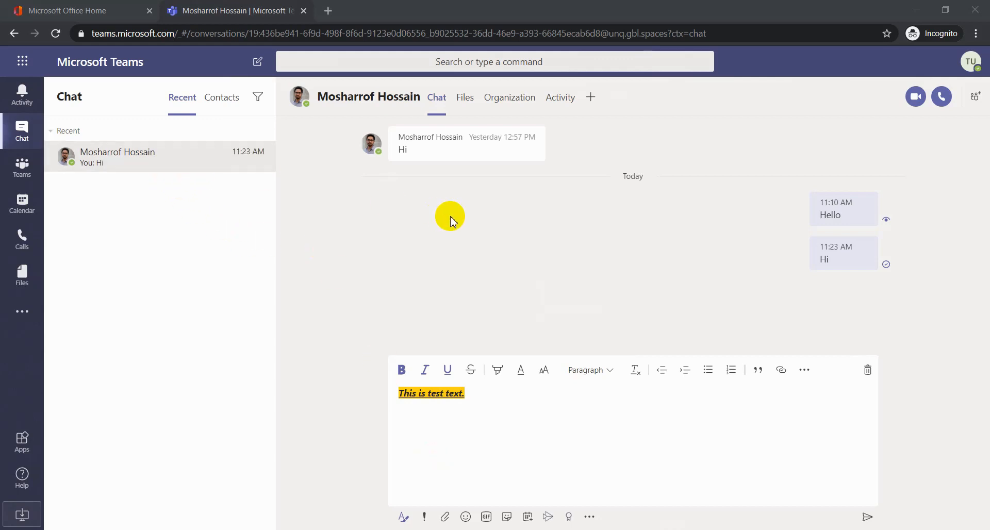
Add the Test 4 account to the conversation to start a group chat, and send "Hi" as its first message
{"action": "left_click", "coordinate": [975, 99]}
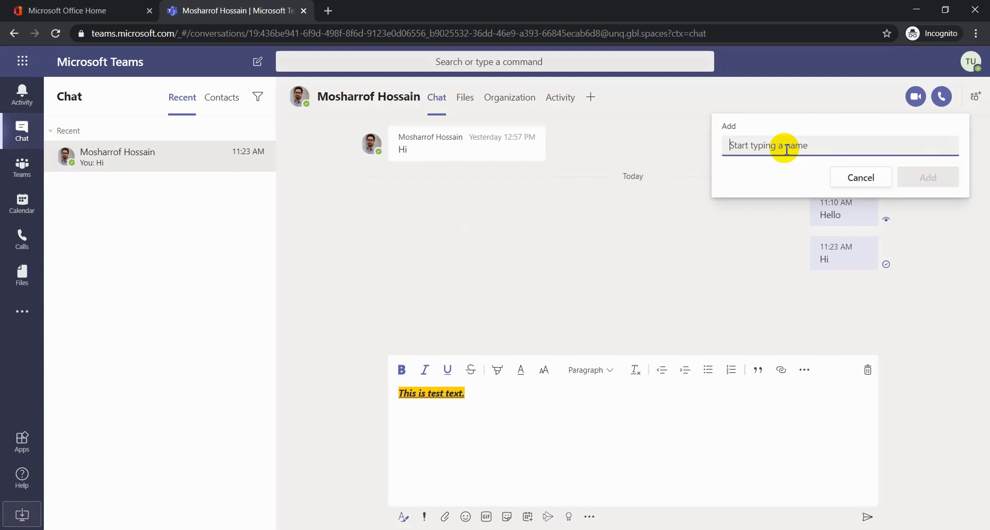
{"action": "type", "text": "test"}
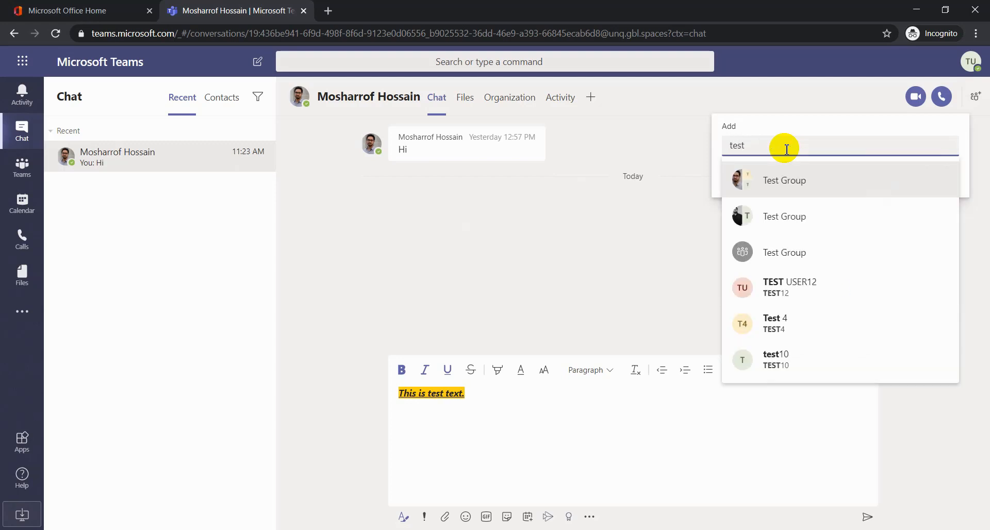
{"action": "left_click", "coordinate": [775, 323]}
{"action": "left_click", "coordinate": [941, 183]}
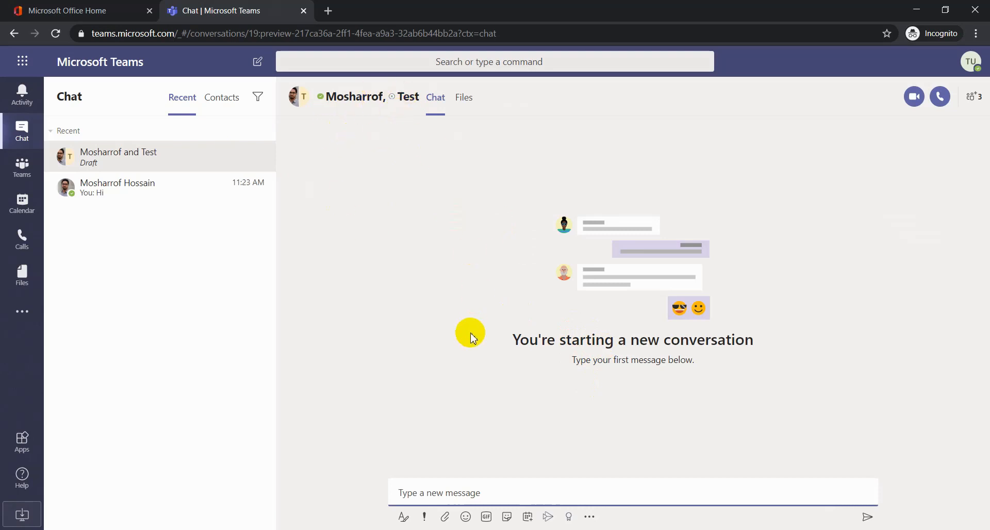
{"action": "type", "text": "Hi"}
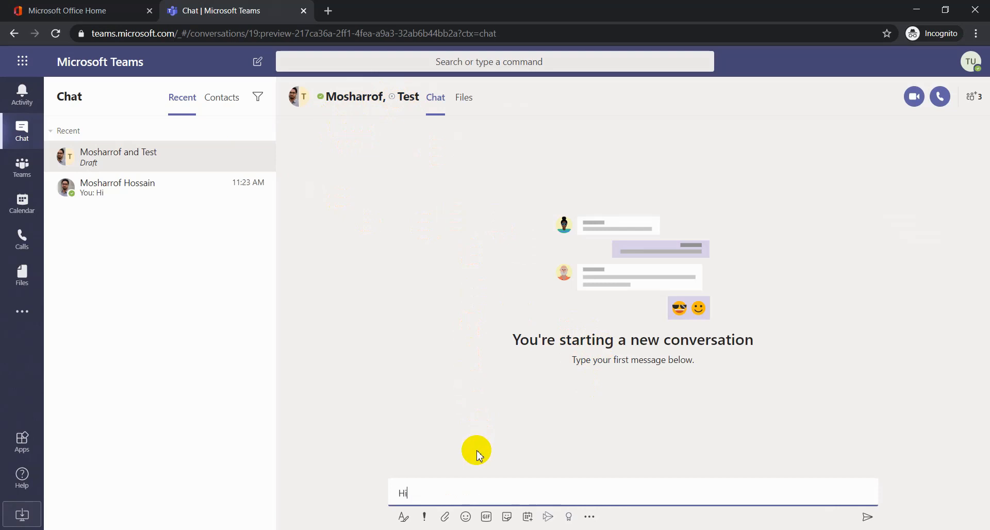
{"action": "key", "text": "Return"}
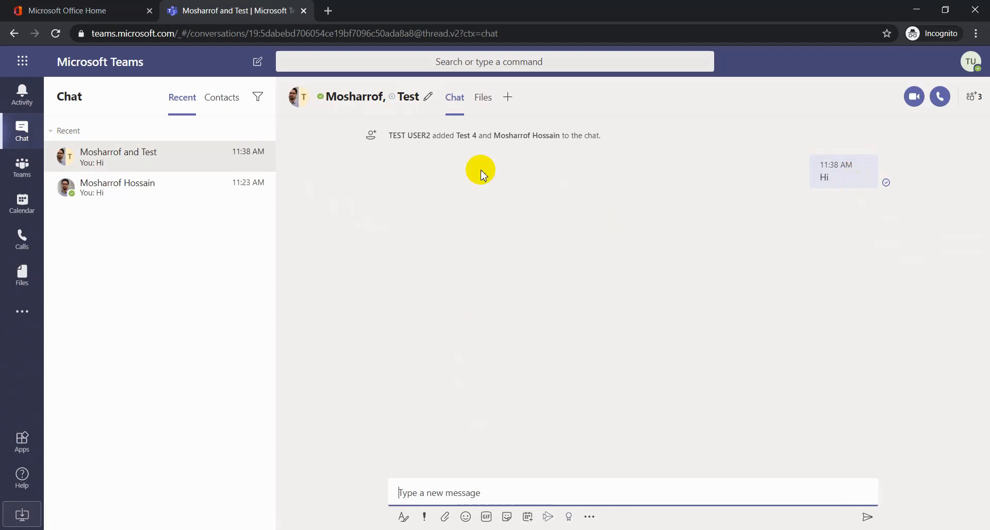
Name the group chat "Test Group-1" and save the name
{"action": "left_click", "coordinate": [429, 98]}
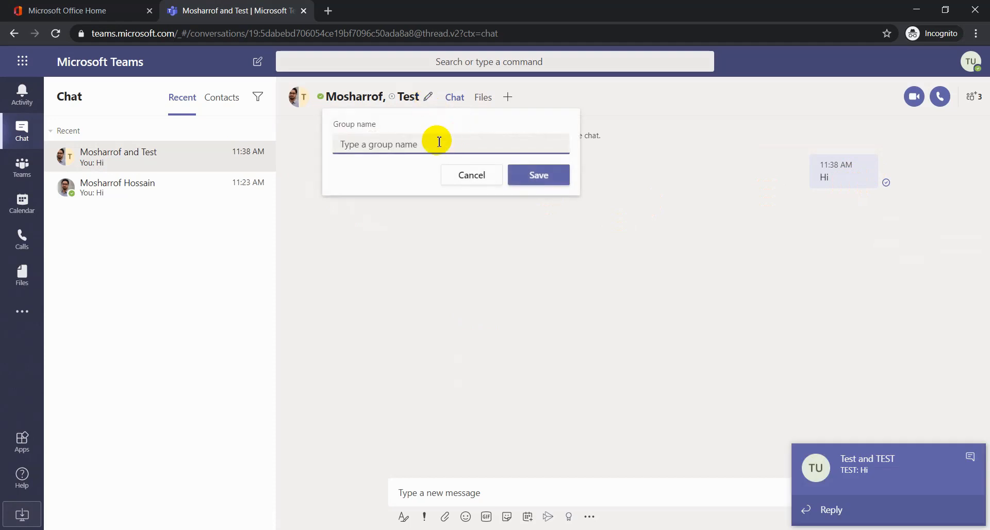
{"action": "type", "text": "Test Group-1"}
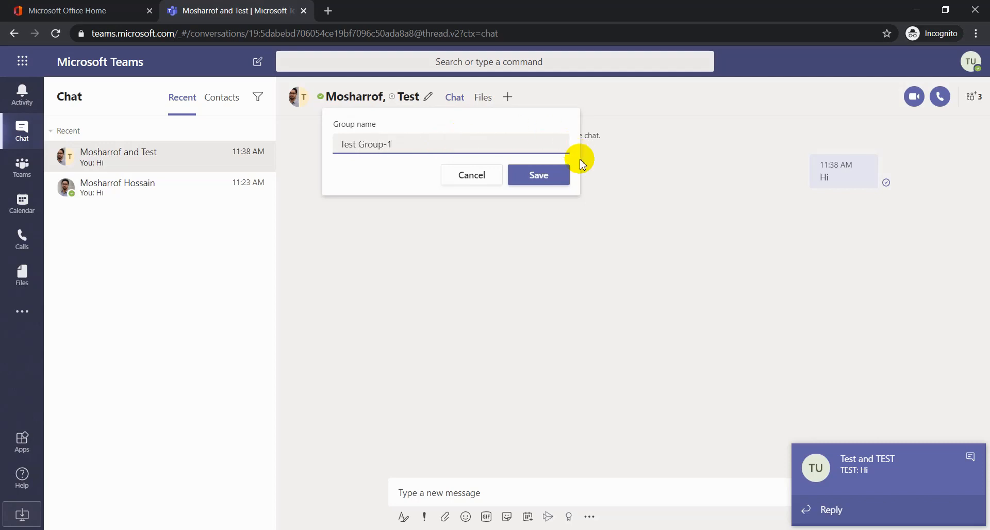
{"action": "left_click", "coordinate": [539, 175]}
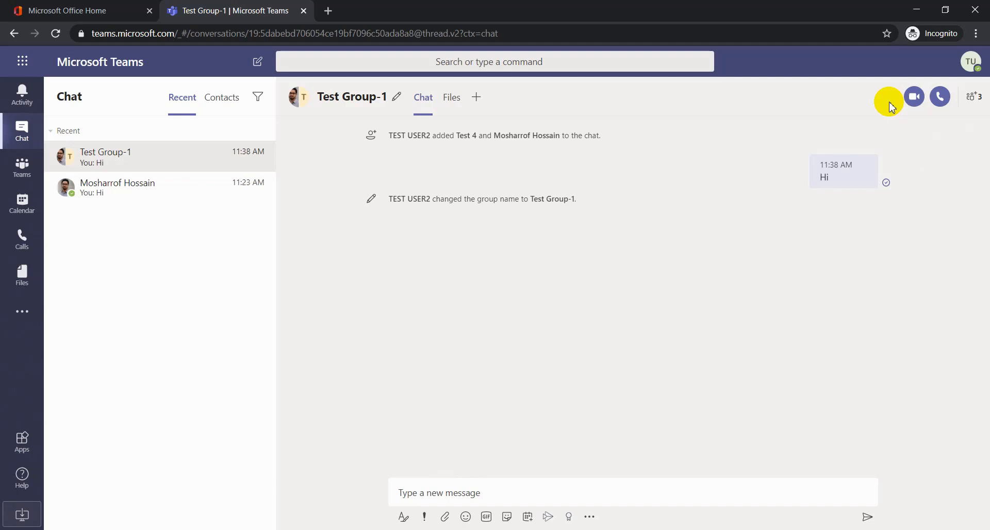
View the colleague's private conversation and the page for joining a team
{"action": "left_click", "coordinate": [130, 191]}
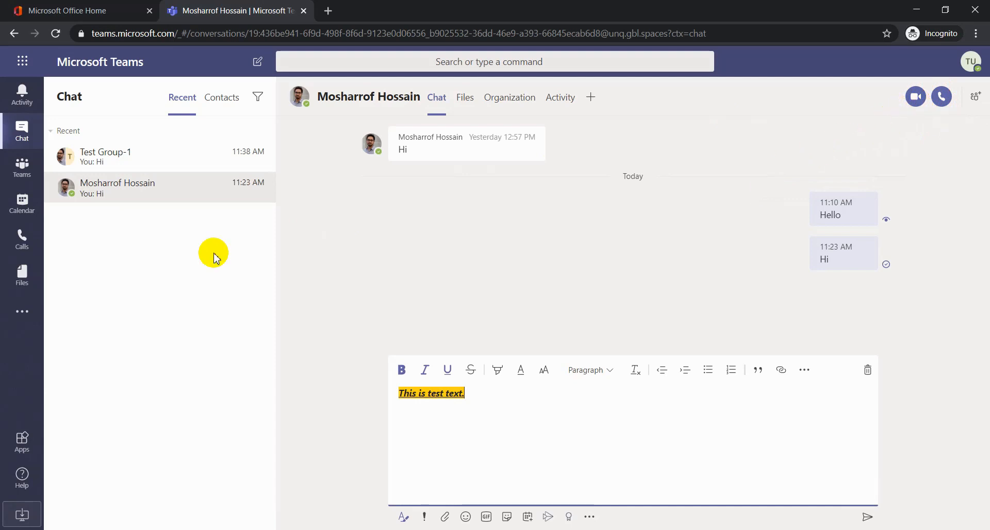
{"action": "left_click", "coordinate": [22, 169]}
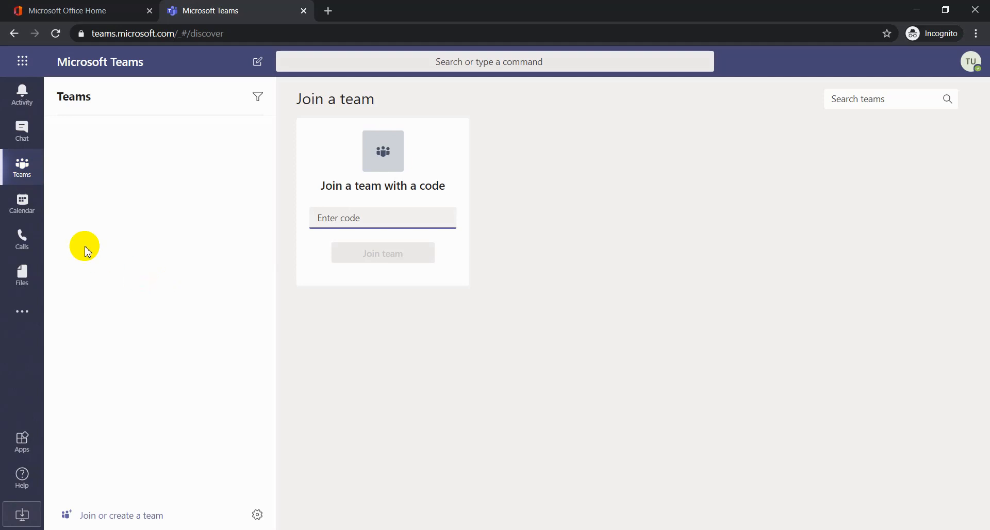
Create a new calendar meeting titled "Test meeting" and add the TEST USER12 account as a required attendee
{"action": "left_click", "coordinate": [19, 205]}
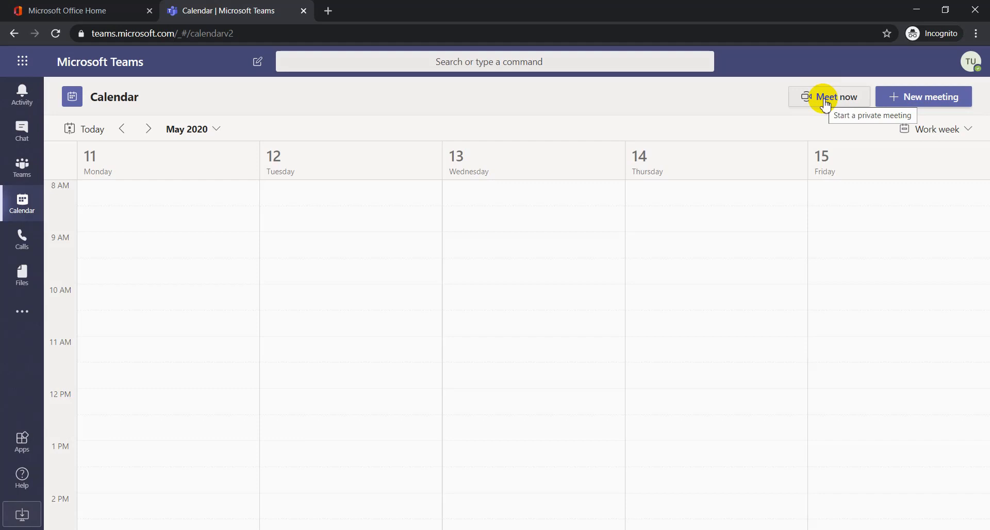
{"action": "left_click", "coordinate": [926, 99]}
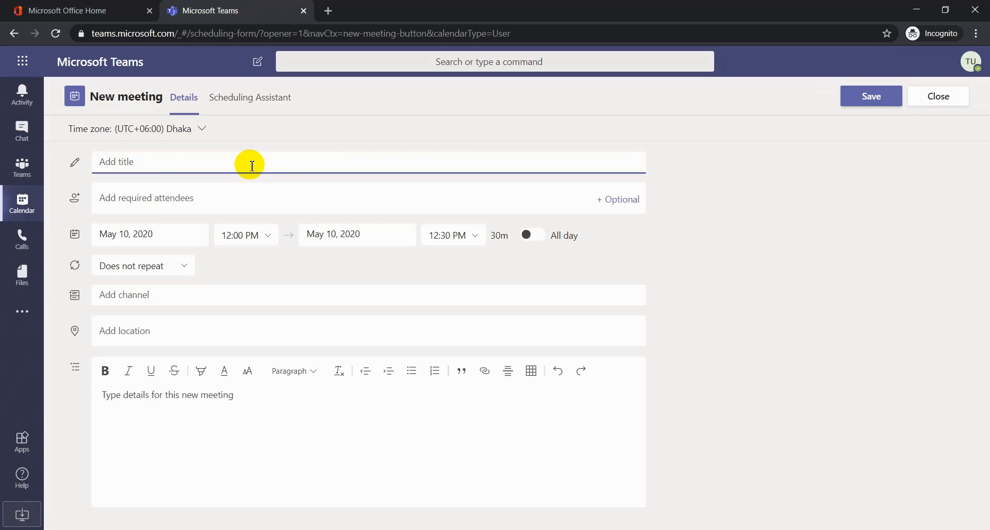
{"action": "type", "text": "Test meeting"}
{"action": "left_click", "coordinate": [199, 197]}
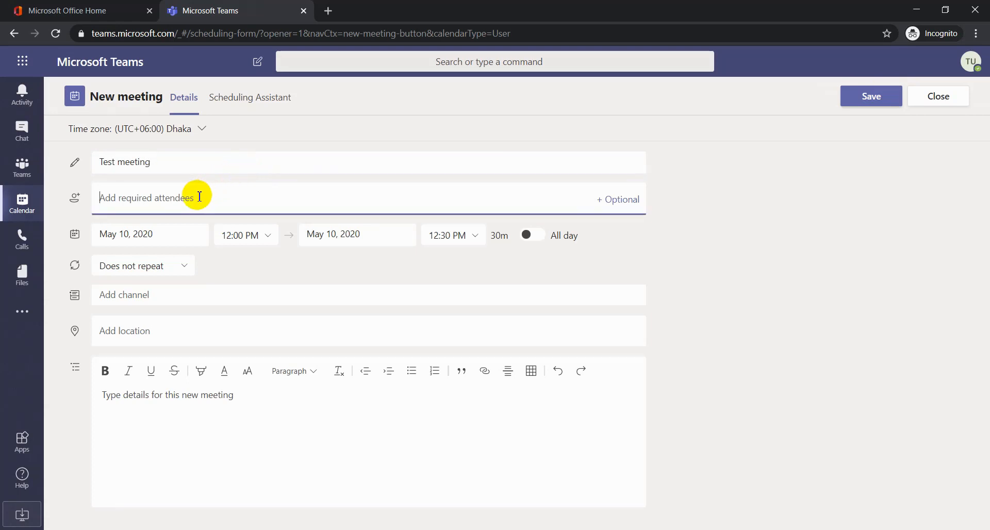
{"action": "type", "text": "test2"}
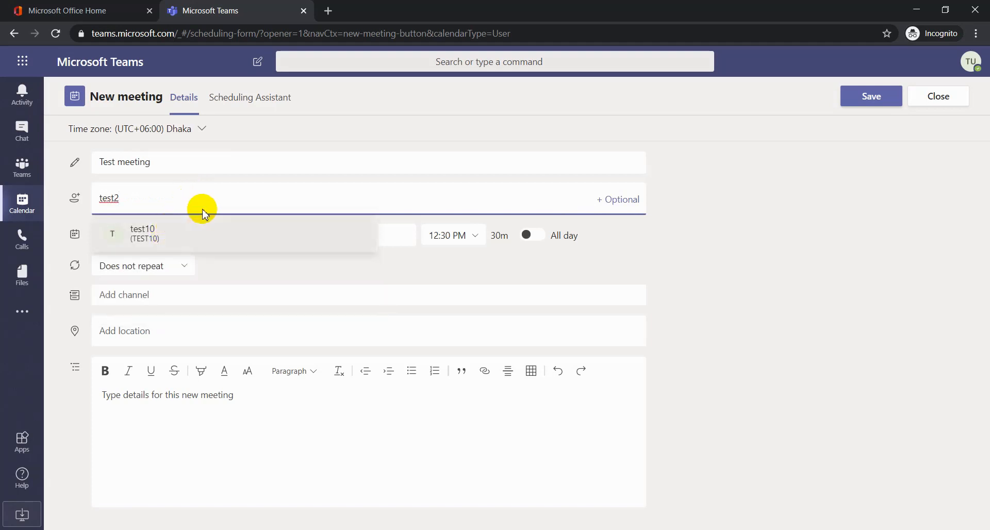
{"action": "key", "text": "BackSpace"}
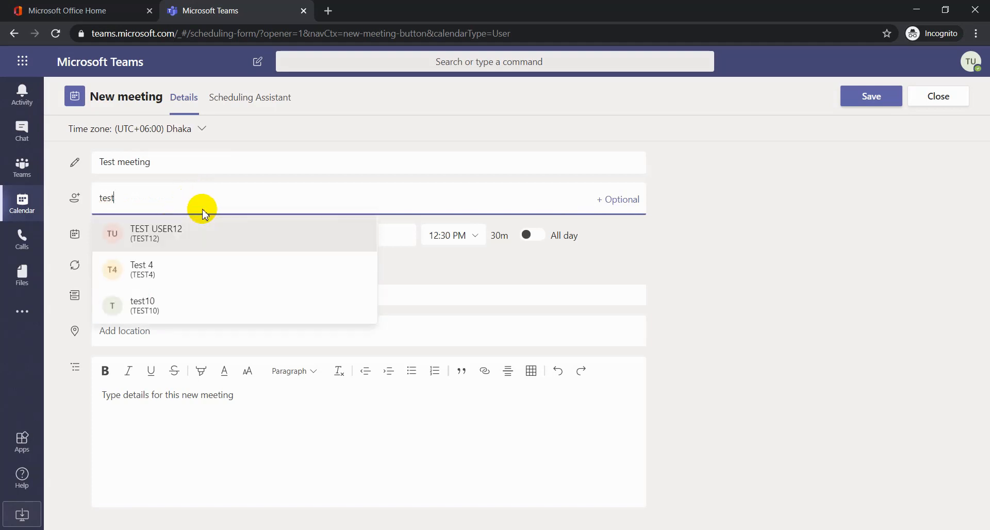
{"action": "left_click", "coordinate": [184, 228]}
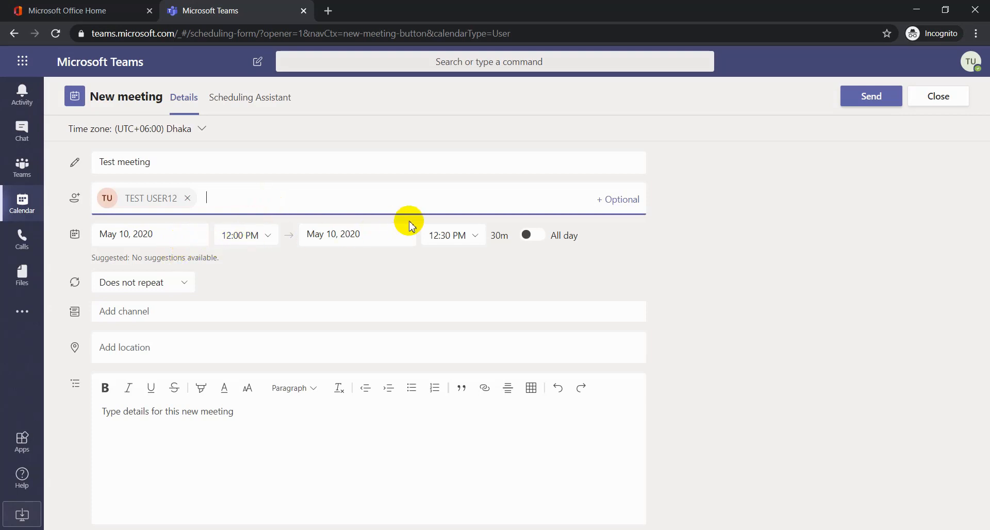
Set the meeting to "Does not repeat", leave its location and details empty, and send the invitation
{"action": "left_click", "coordinate": [184, 287]}
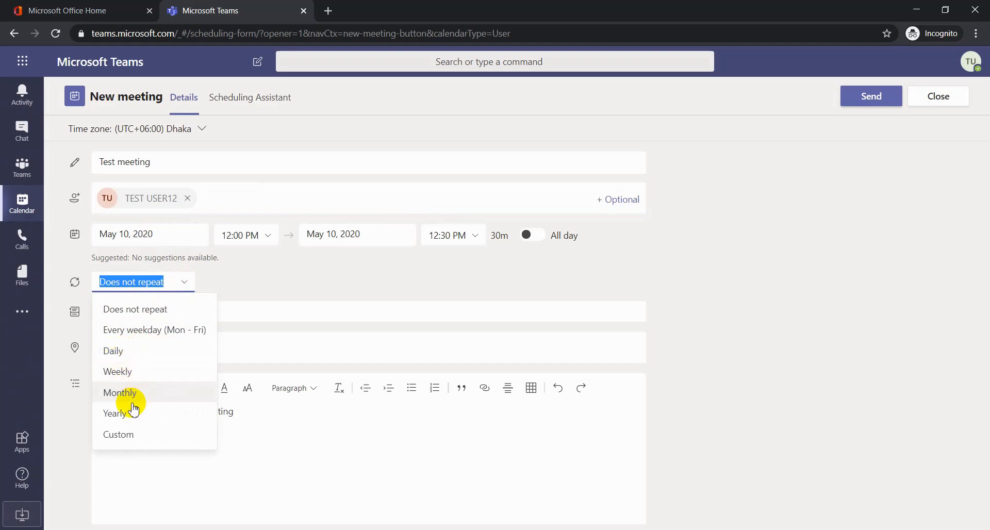
{"action": "left_click", "coordinate": [163, 312]}
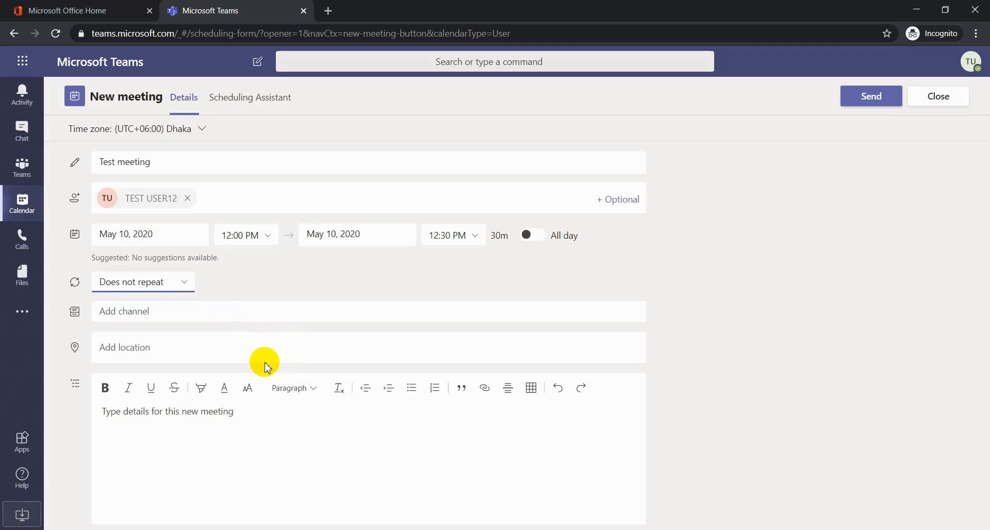
{"action": "left_click", "coordinate": [267, 343]}
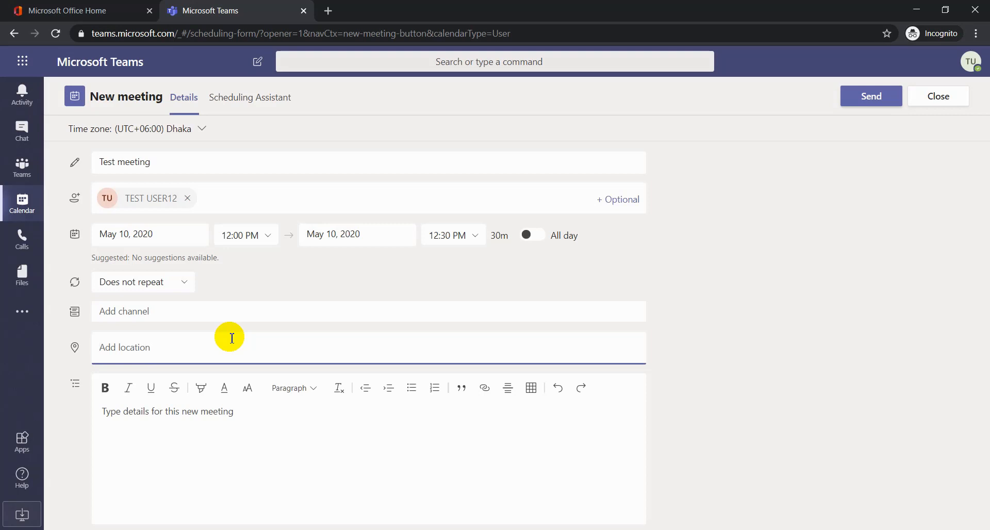
{"action": "left_click", "coordinate": [252, 410]}
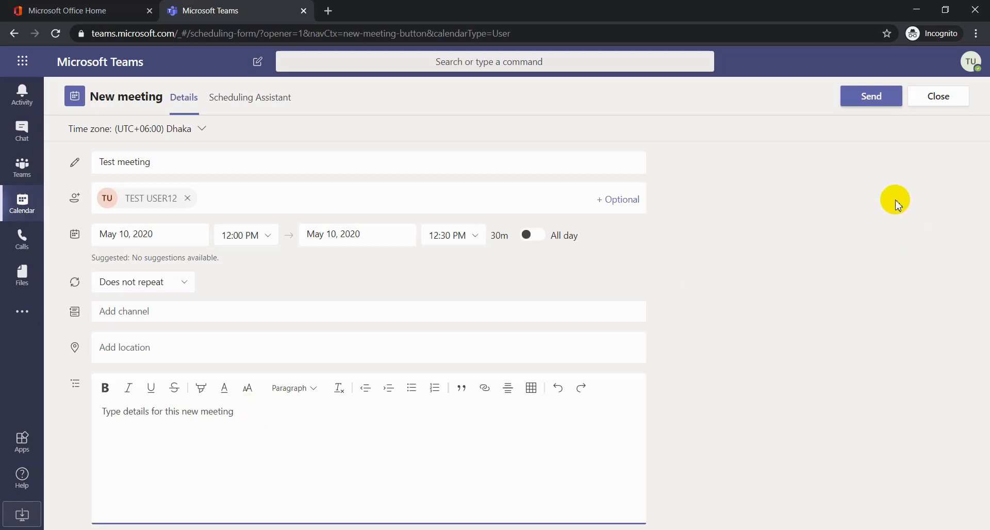
{"action": "left_click", "coordinate": [881, 98]}
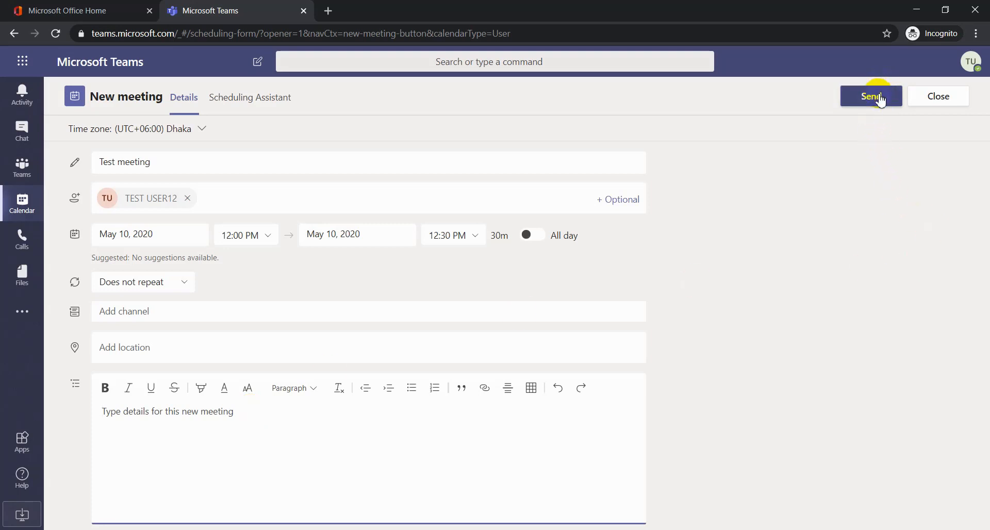
{"action": "left_click", "coordinate": [881, 98]}
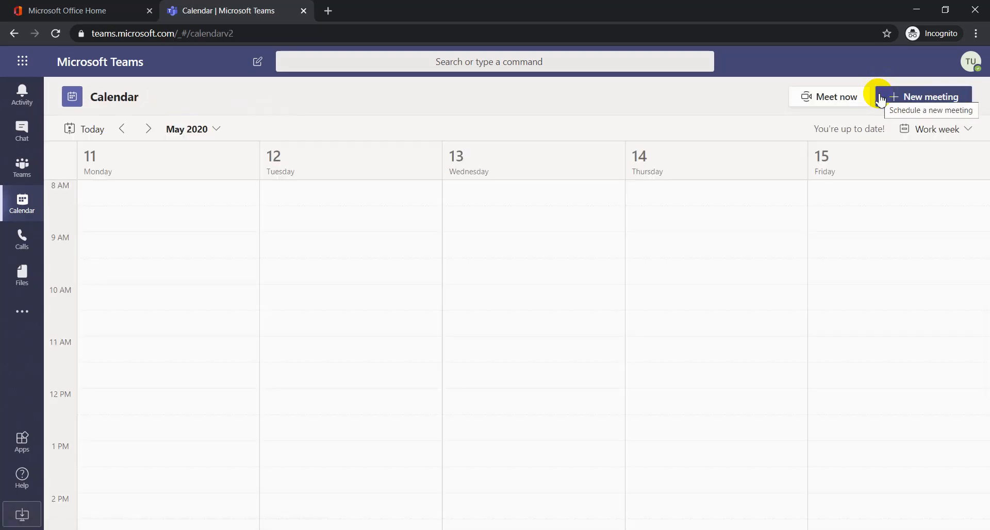
Display the calendar in Week view and open the test meeting scheduled for Sunday, May 10 at 12 PM
{"action": "left_click", "coordinate": [123, 131]}
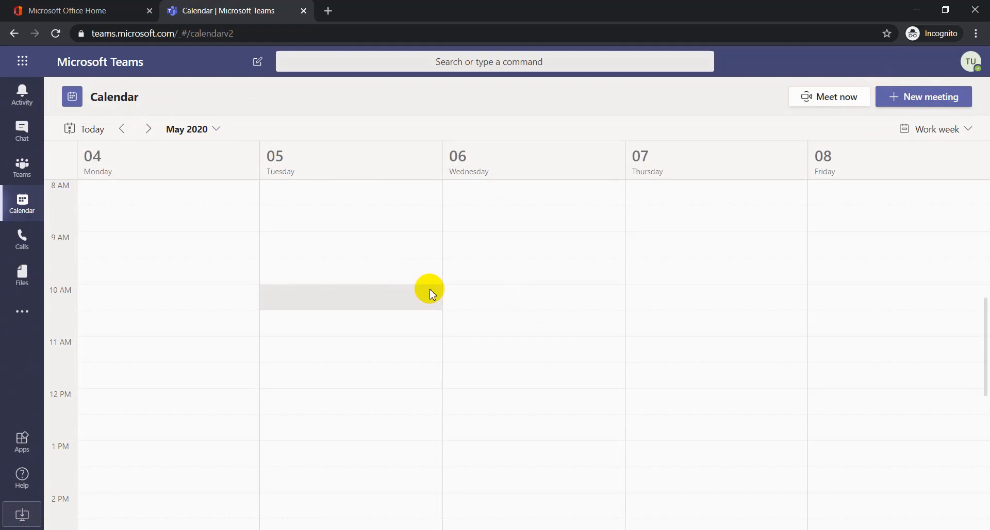
{"action": "left_click", "coordinate": [956, 138]}
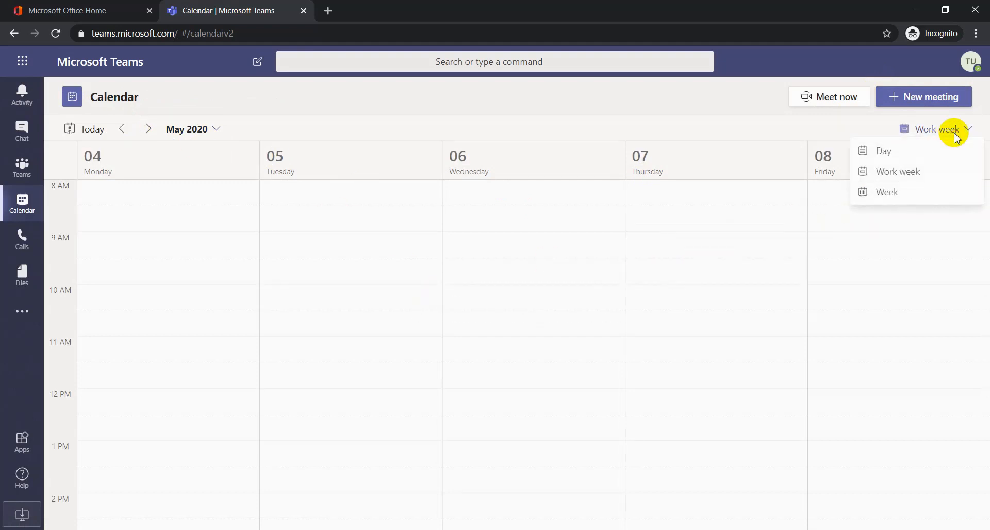
{"action": "left_click", "coordinate": [904, 191]}
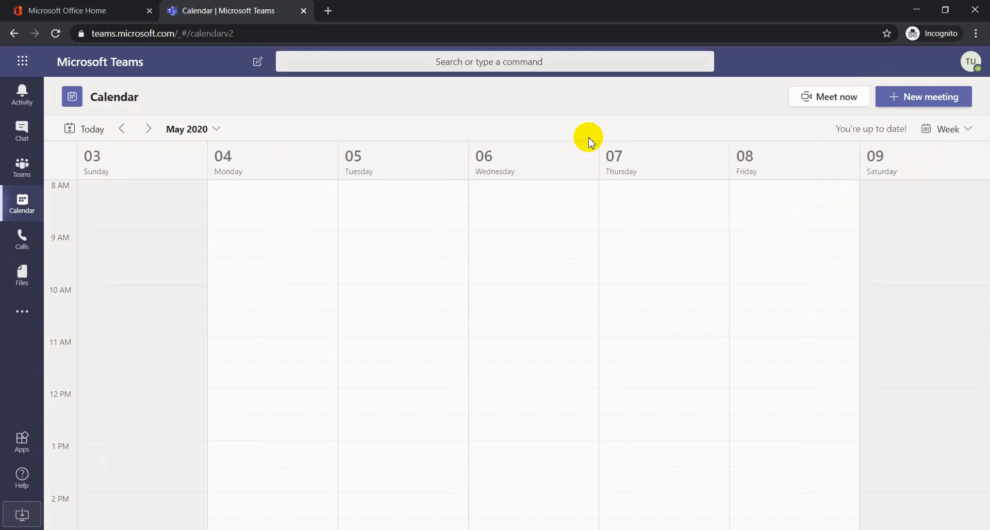
{"action": "left_click", "coordinate": [148, 129]}
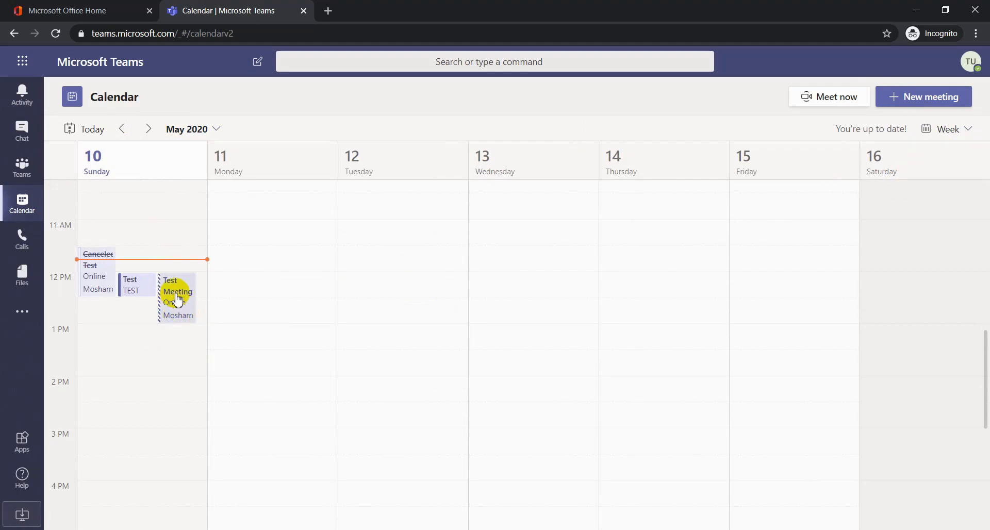
{"action": "left_click", "coordinate": [132, 292]}
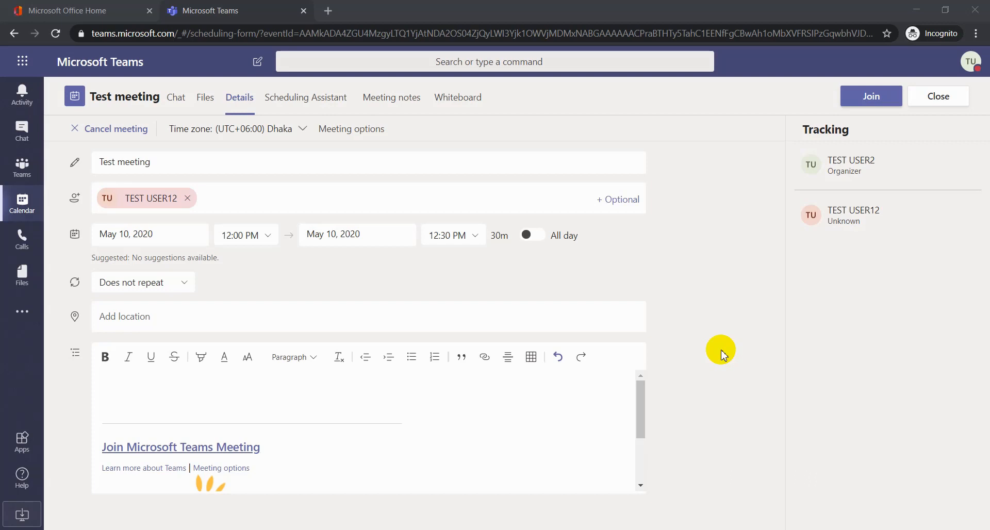
Prepare to join the meeting, allowing microphone and camera access for the site and turning the camera off
{"action": "left_click", "coordinate": [870, 104]}
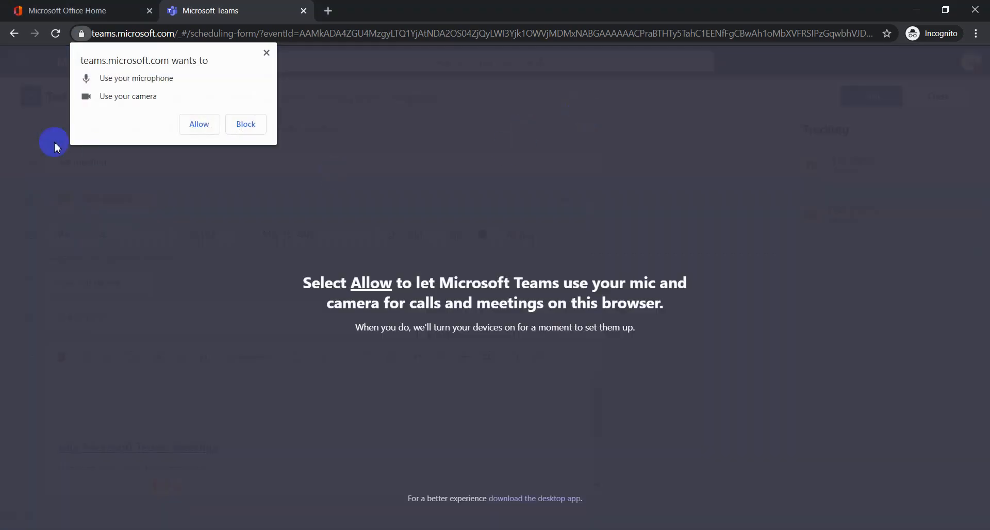
{"action": "left_click", "coordinate": [199, 124]}
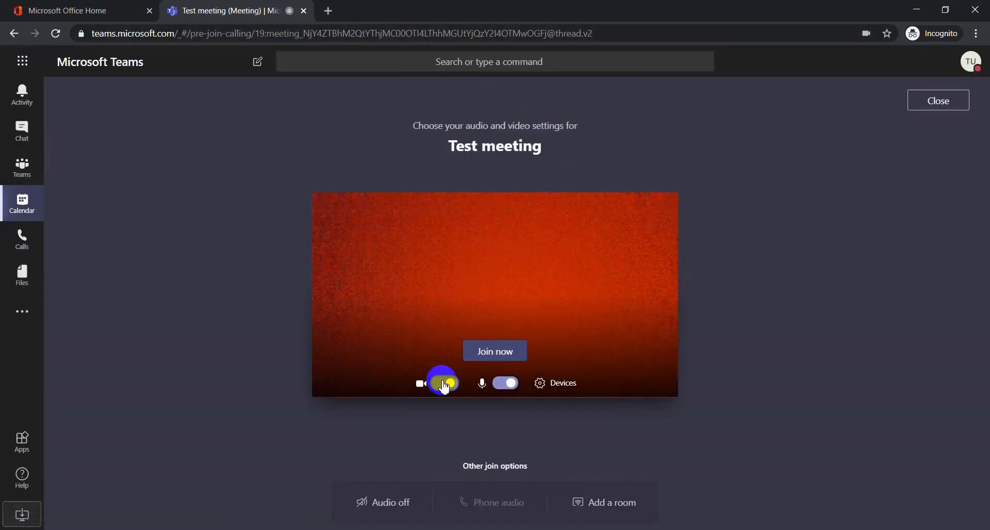
{"action": "left_click", "coordinate": [445, 384]}
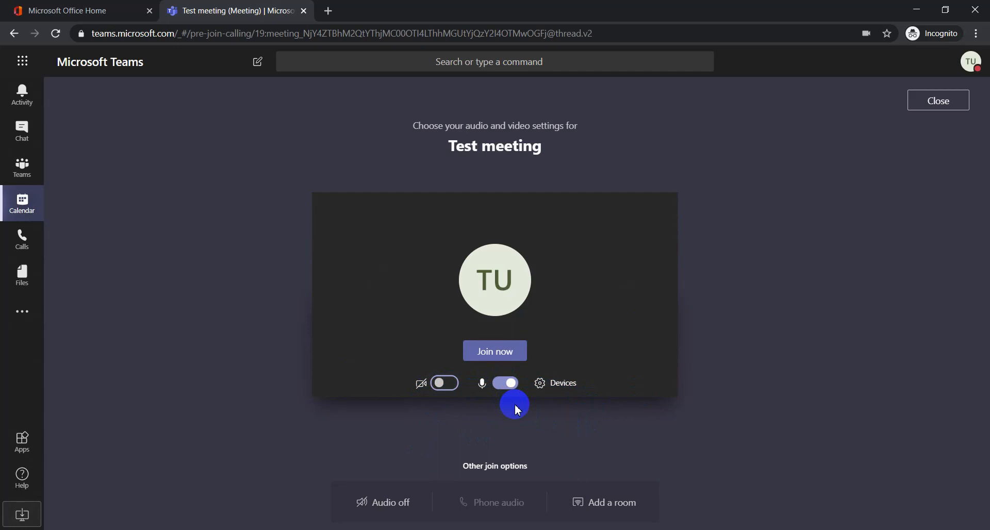
{"action": "left_click", "coordinate": [442, 384]}
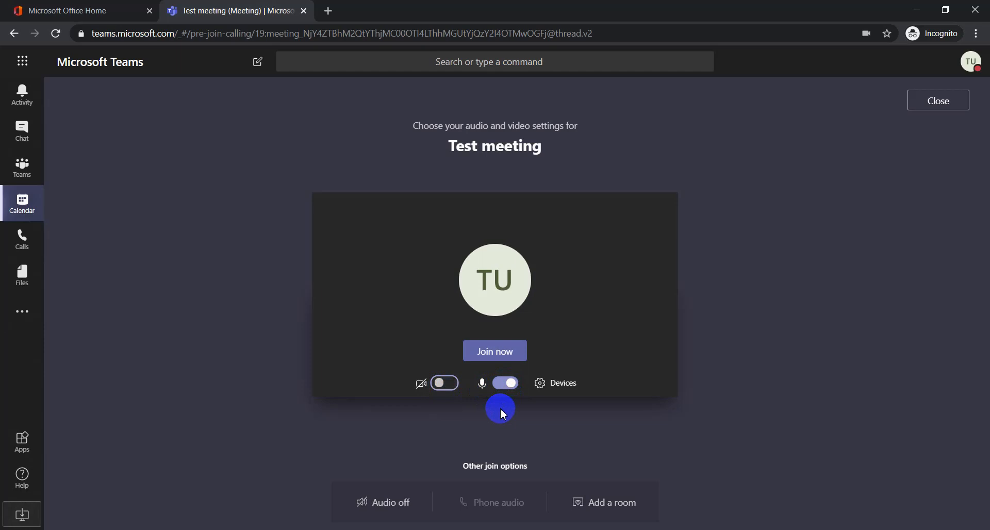
Enter the meeting with the chosen audio and video settings, and hang up to leave it
{"action": "left_click", "coordinate": [513, 359]}
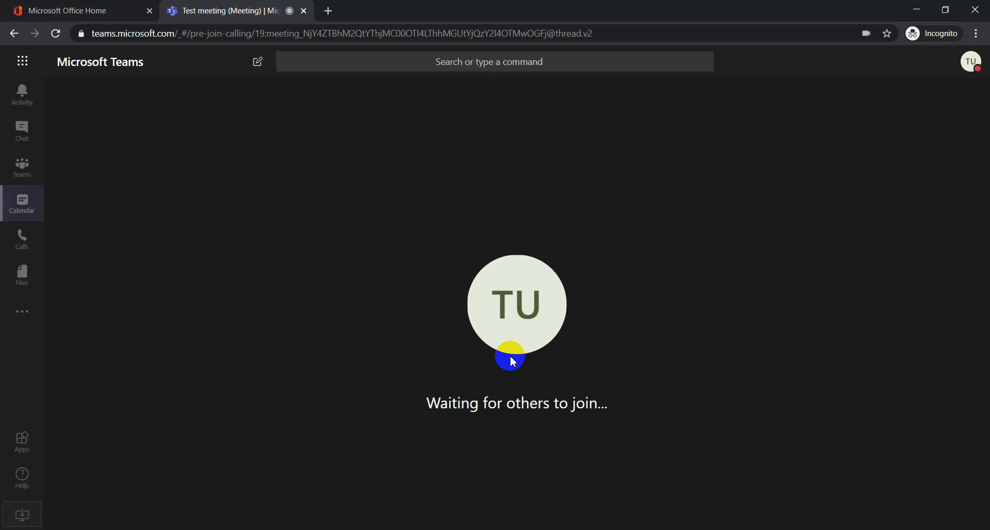
{"action": "mouse_move", "coordinate": [627, 399]}
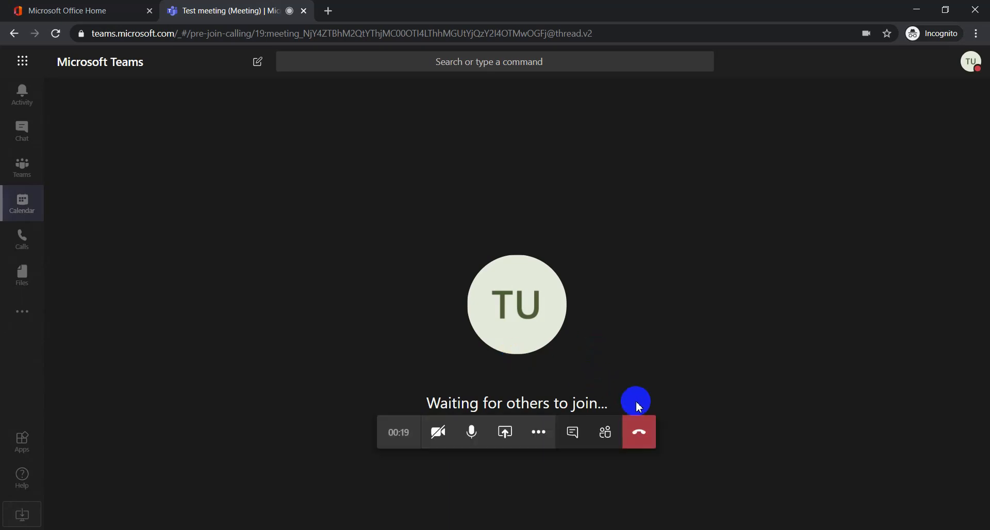
{"action": "left_click", "coordinate": [638, 431]}
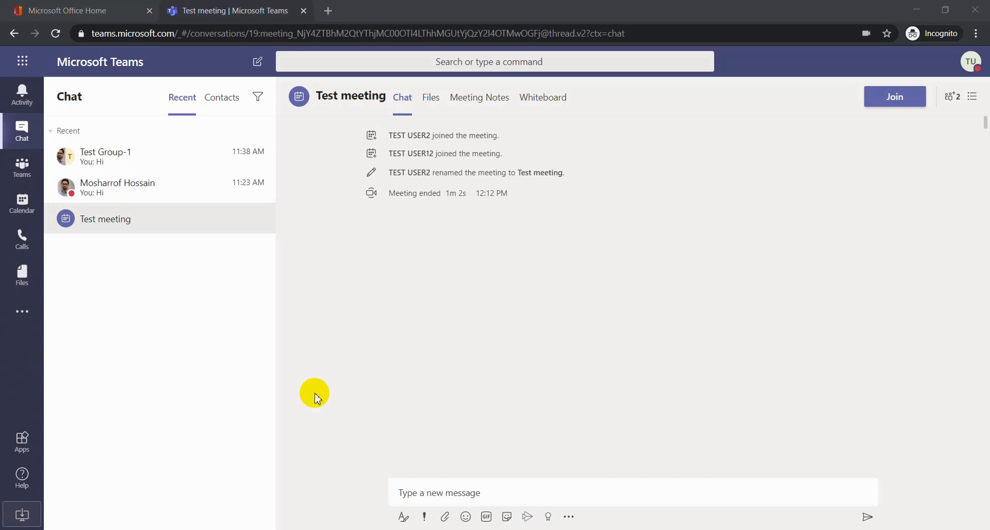
Look through the test meeting's chat, meeting notes, whiteboard and shared files
{"action": "left_click", "coordinate": [23, 248]}
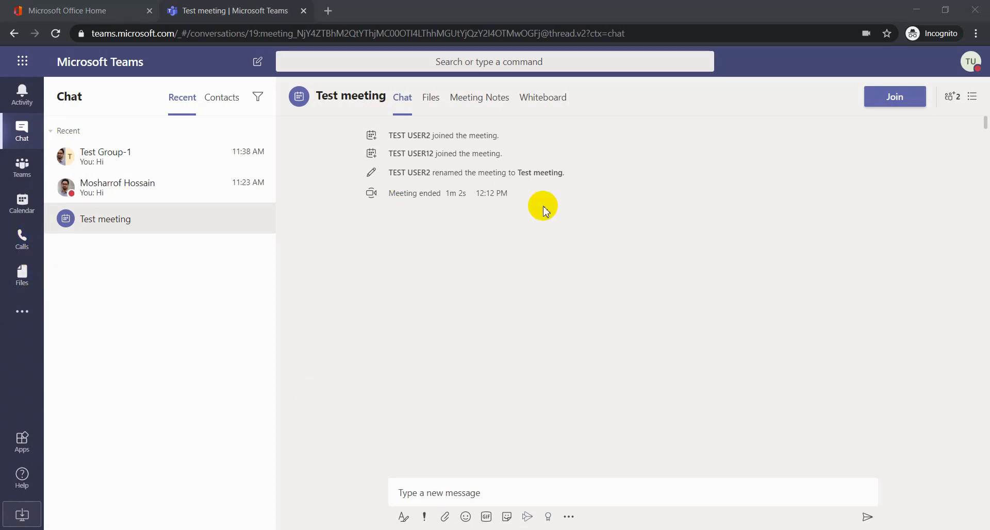
{"action": "left_click", "coordinate": [434, 490]}
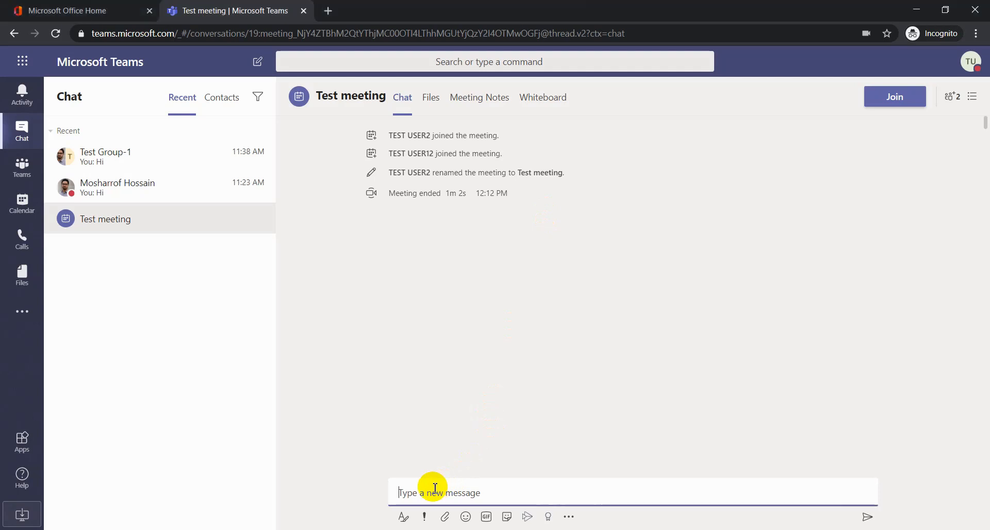
{"action": "left_click", "coordinate": [487, 101]}
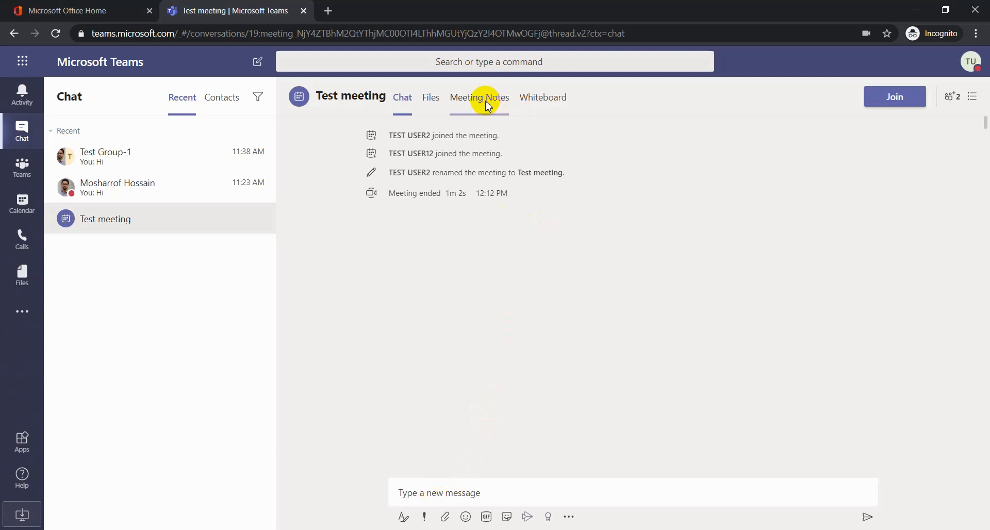
{"action": "left_click", "coordinate": [536, 101]}
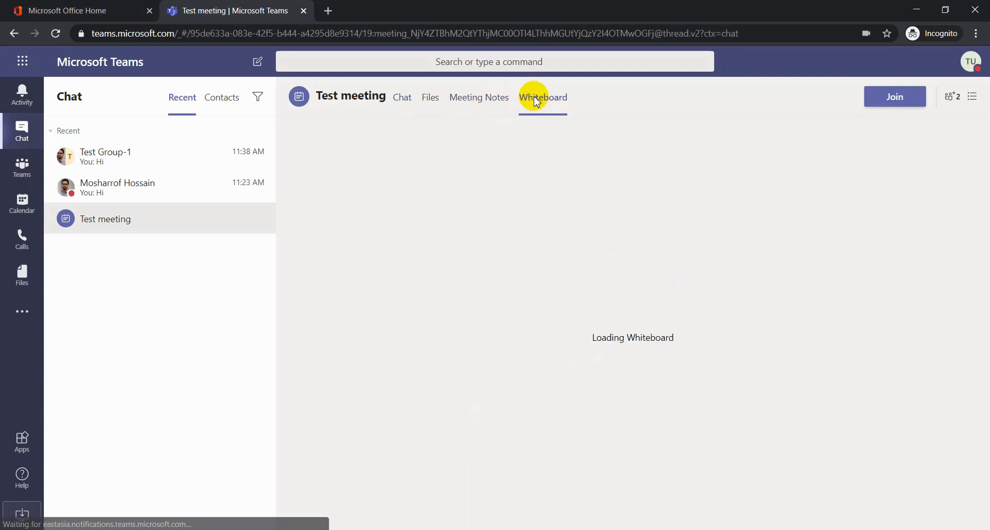
{"action": "left_click", "coordinate": [429, 103]}
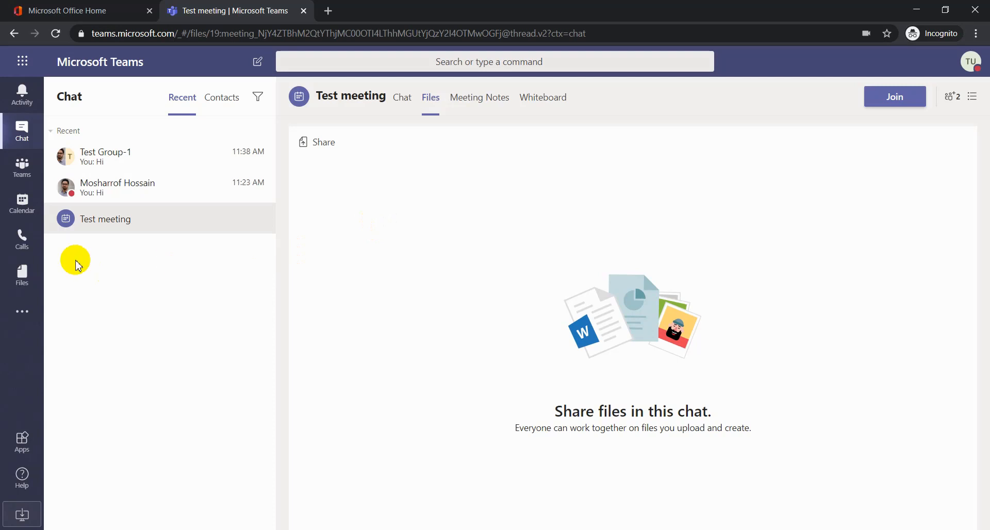
Look through the Calls section, viewing its contacts, call history and voicemail
{"action": "left_click", "coordinate": [22, 241]}
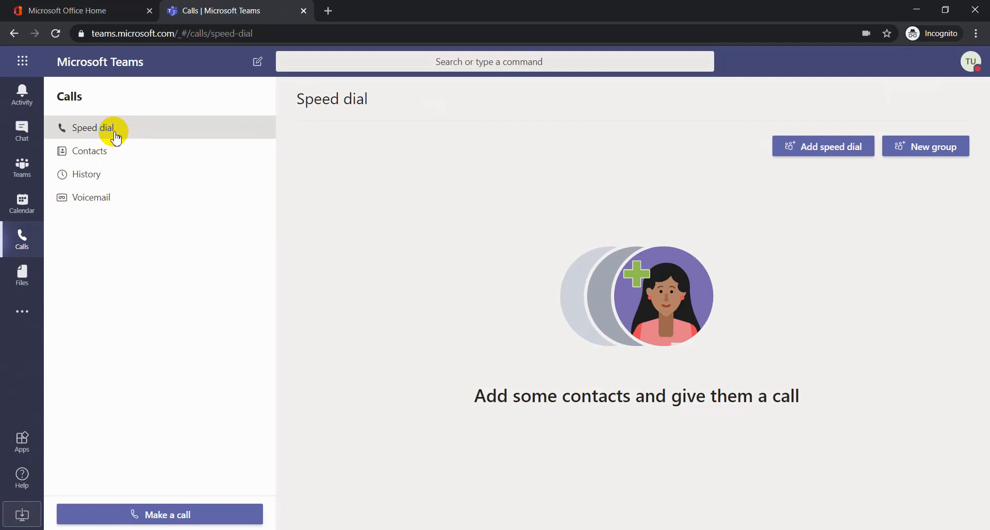
{"action": "left_click", "coordinate": [102, 160]}
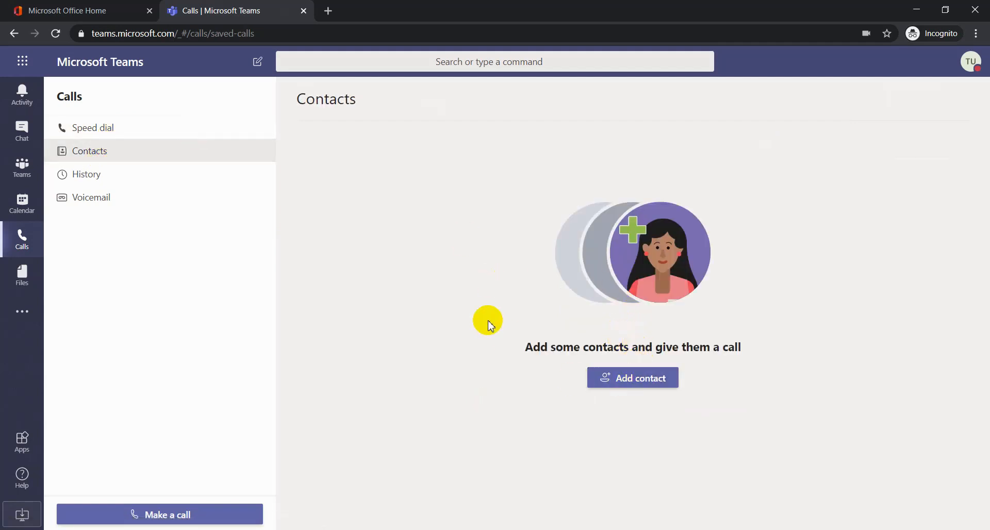
{"action": "left_click", "coordinate": [93, 180]}
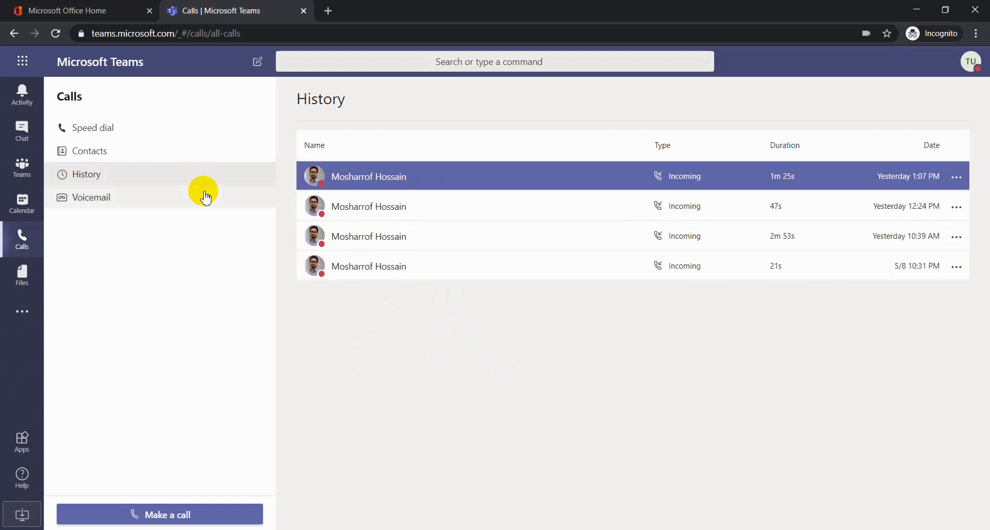
{"action": "left_click", "coordinate": [93, 211]}
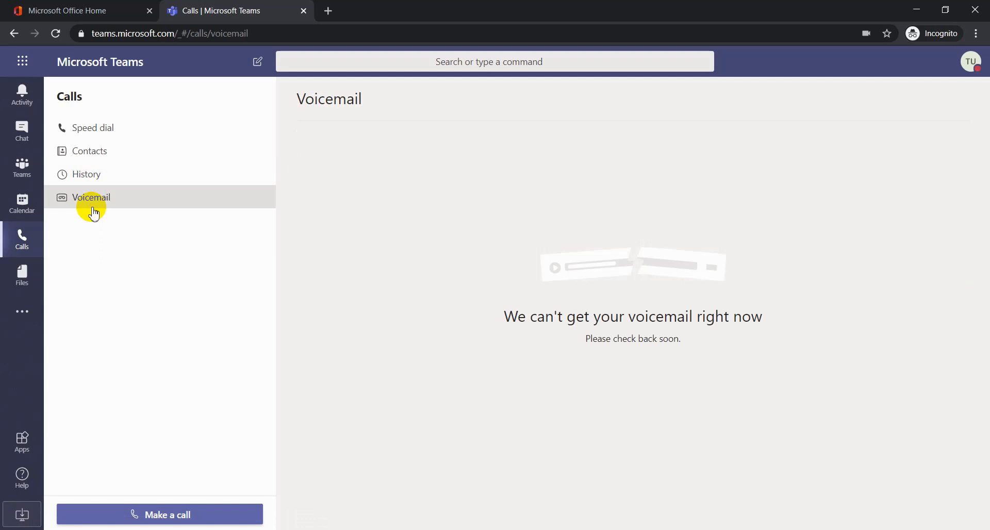
View the recent files in the Files section and look over the list of additional apps, closing it again
{"action": "left_click", "coordinate": [23, 278]}
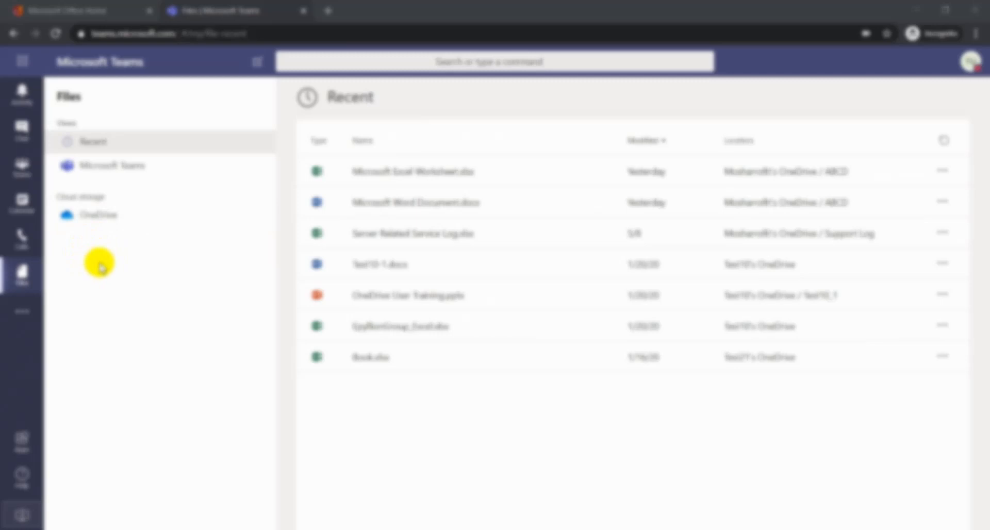
{"action": "left_click", "coordinate": [31, 319]}
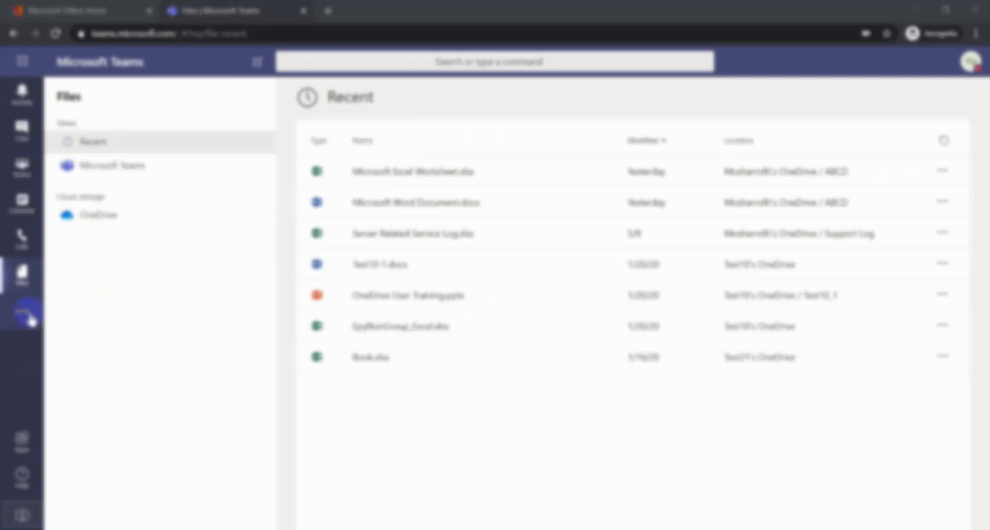
{"action": "left_click", "coordinate": [23, 315]}
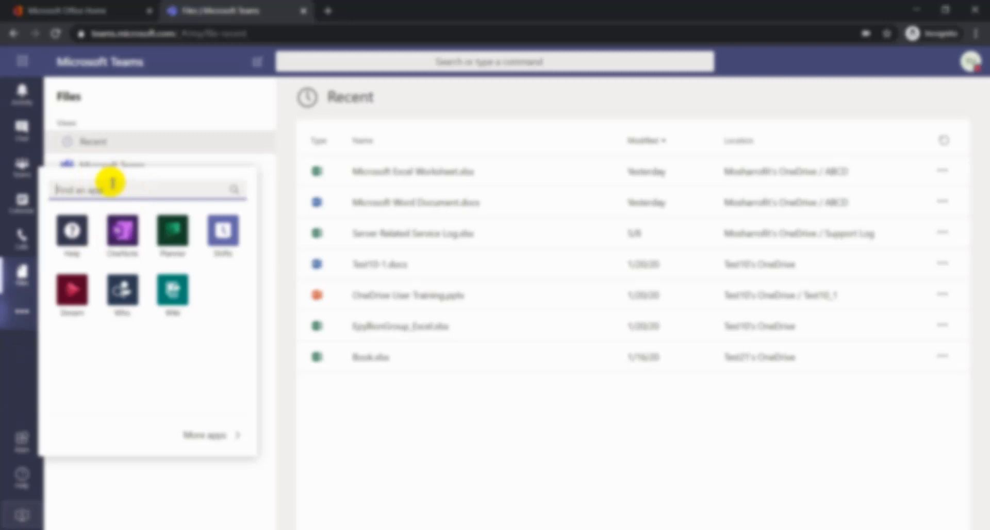
{"action": "left_click", "coordinate": [125, 474]}
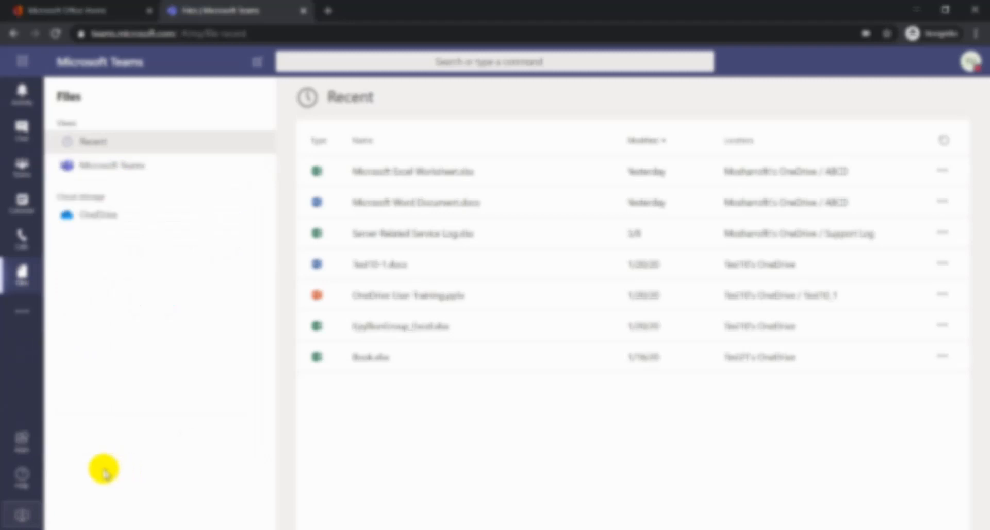